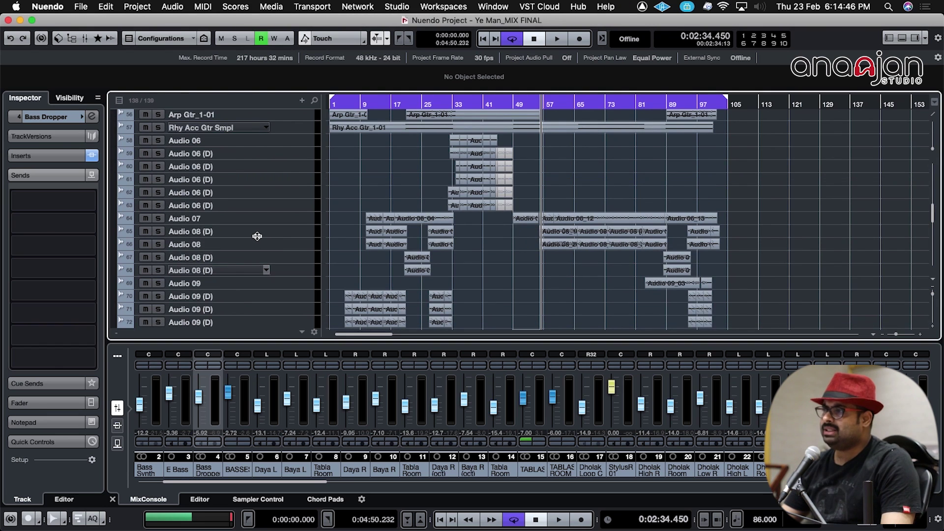
scroll(256, 236, "down", 10)
scroll(259, 239, "down", 2)
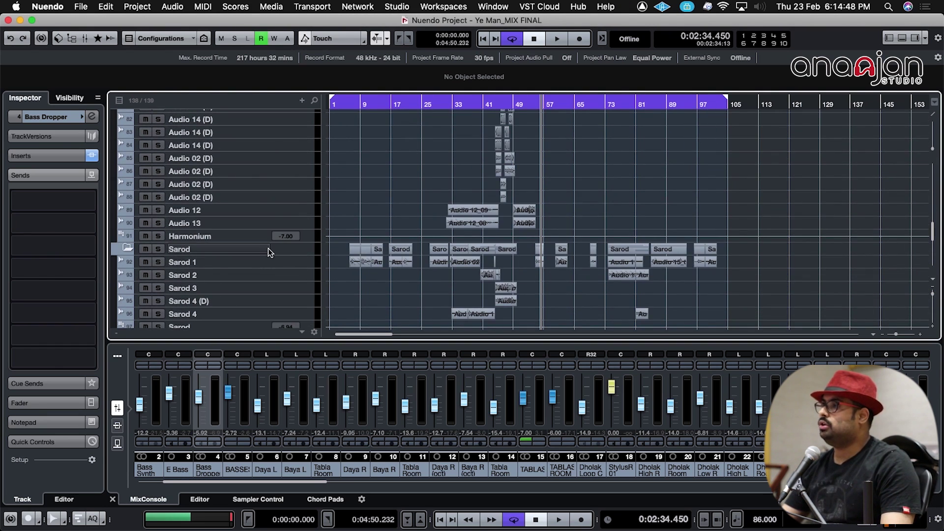
scroll(268, 248, "down", 5)
scroll(268, 245, "down", 3)
scroll(273, 242, "down", 1)
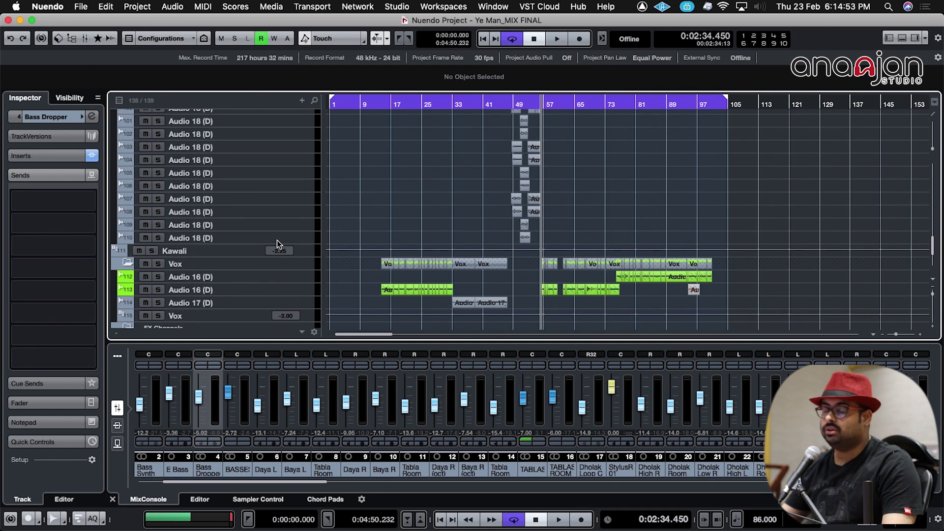
scroll(310, 259, "up", 10)
scroll(330, 273, "up", 15)
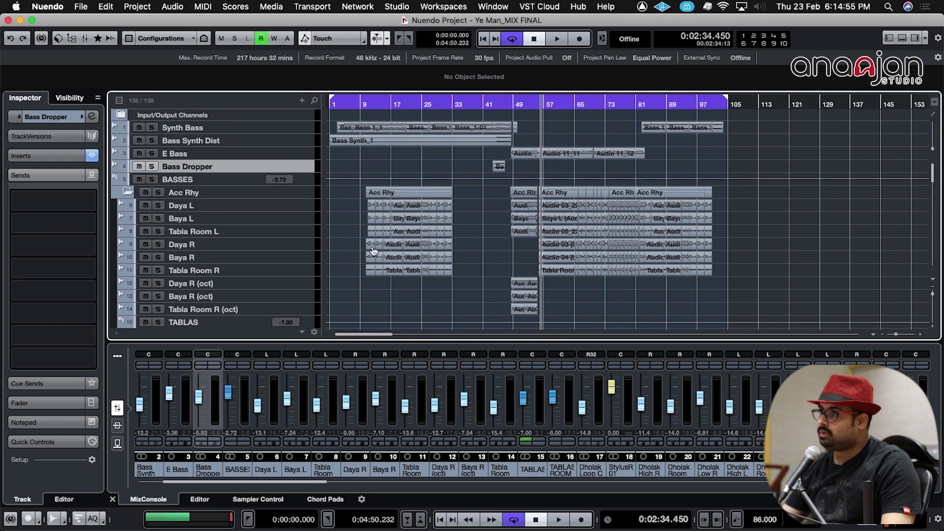
scroll(385, 246, "down", 1)
scroll(471, 210, "down", 3)
Place the playhead at bar 33 (about 1:29) and select the Synth Bass track
left_click(453, 105)
scroll(443, 251, "up", 4)
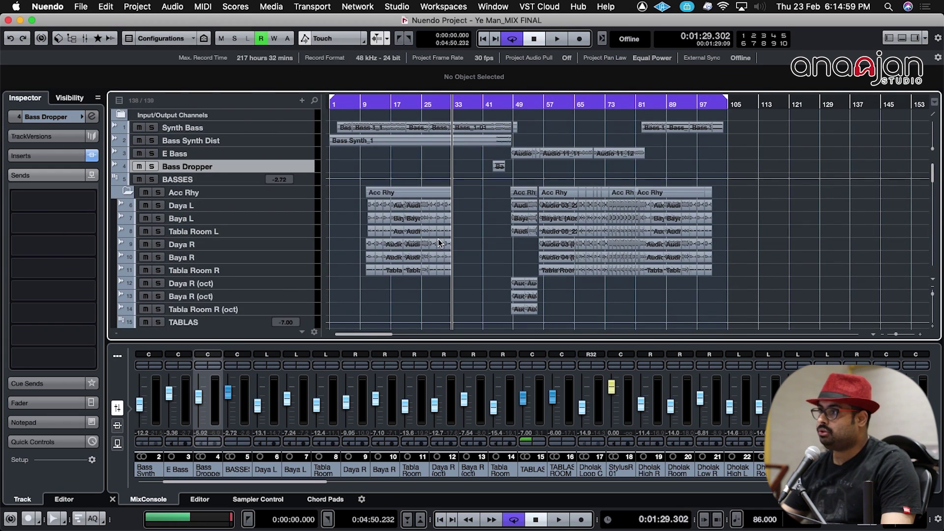
left_click(195, 128)
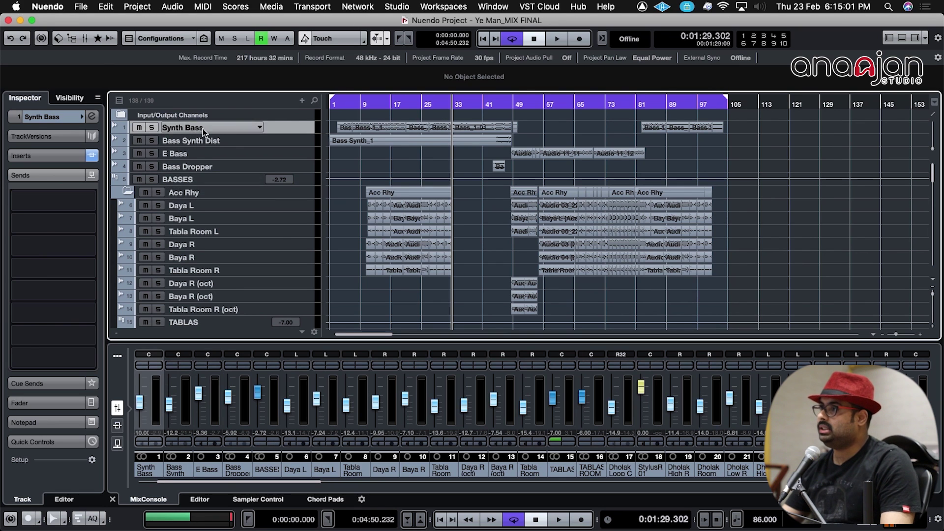
scroll(236, 210, "down", 10)
scroll(230, 228, "down", 5)
scroll(228, 225, "down", 1)
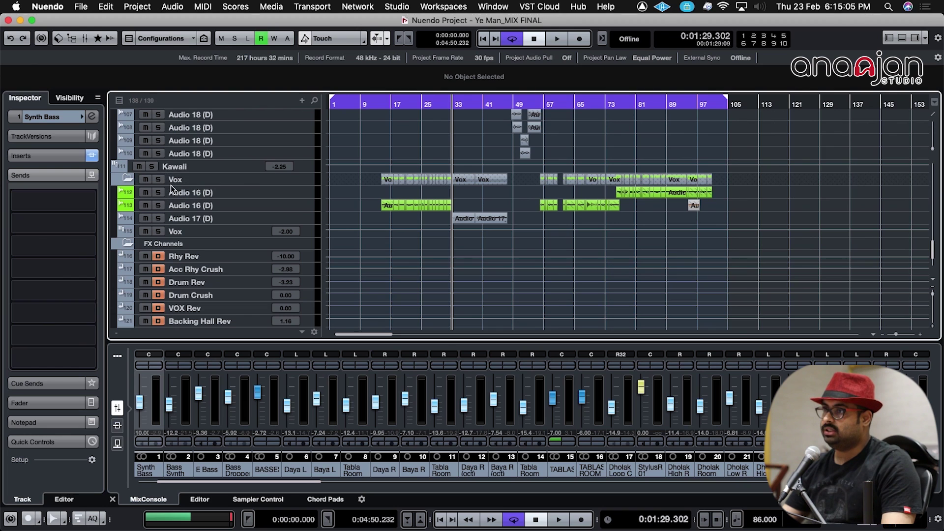
Solo the Vox and Sarod folders plus Audio 12 and 13 during playback, then stop
left_click(159, 180)
key("space")
scroll(168, 186, "up", 2)
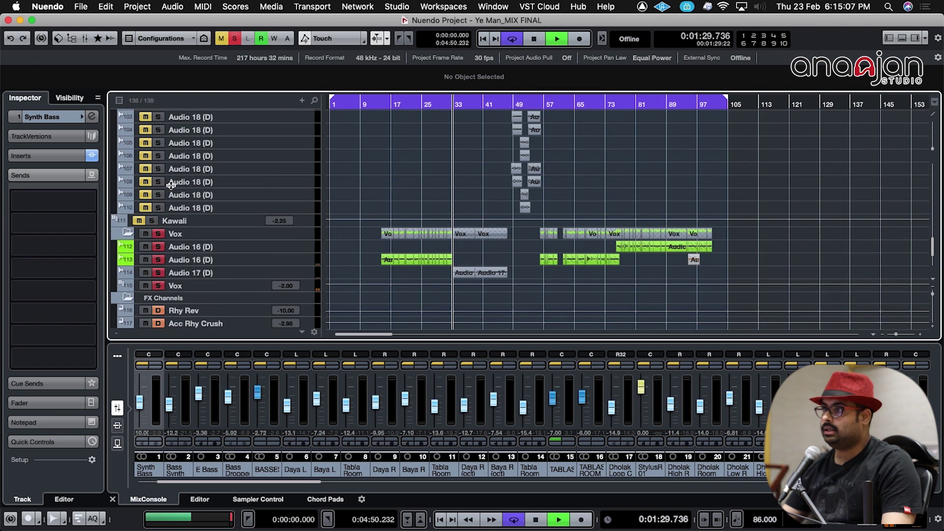
scroll(171, 186, "up", 3)
scroll(170, 185, "up", 6)
left_click(157, 269)
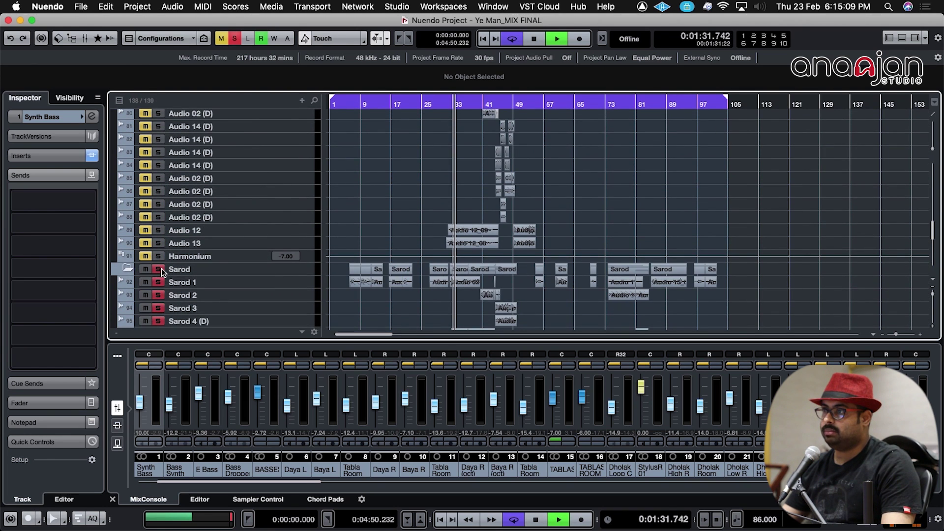
scroll(184, 258, "up", 3)
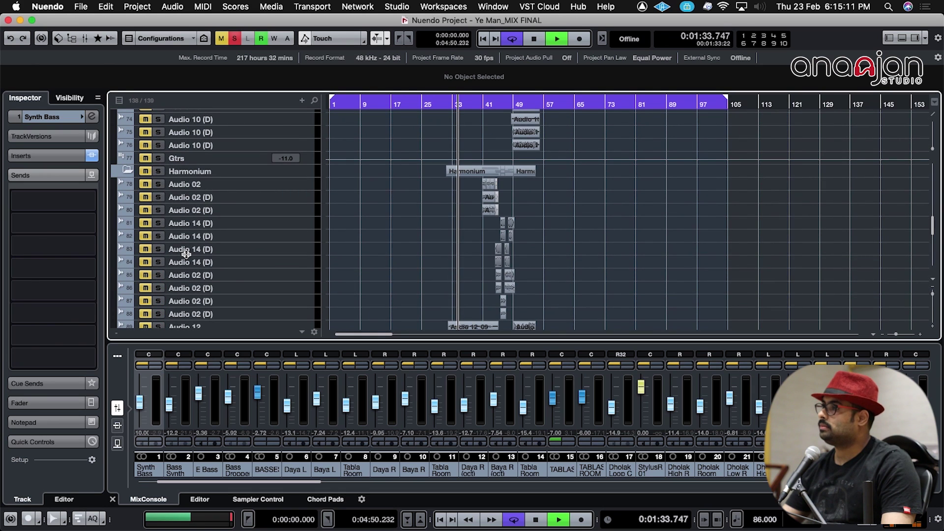
scroll(236, 243, "down", 3)
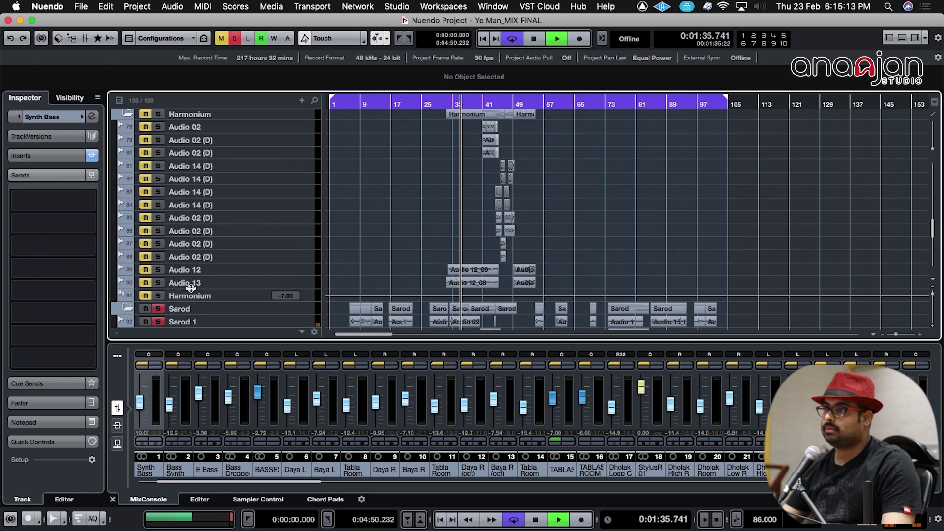
left_click(189, 278)
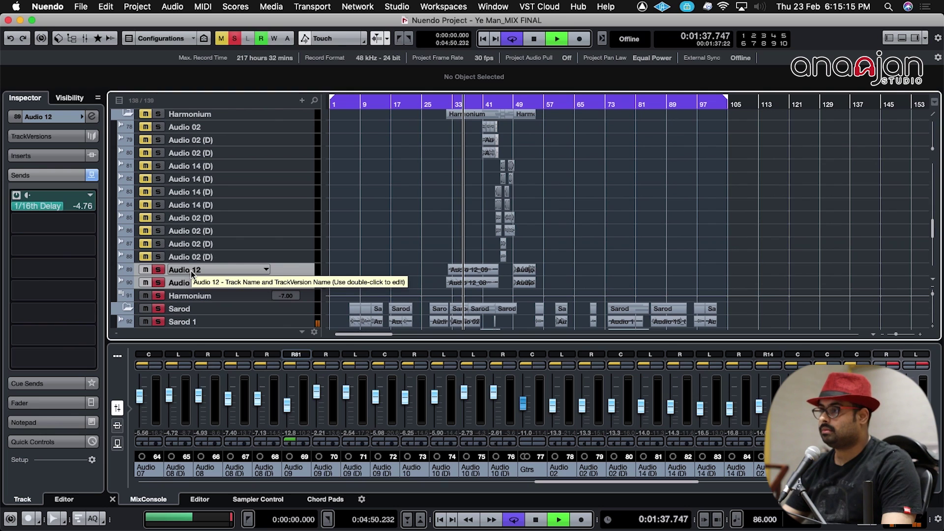
left_click(195, 283, "shift")
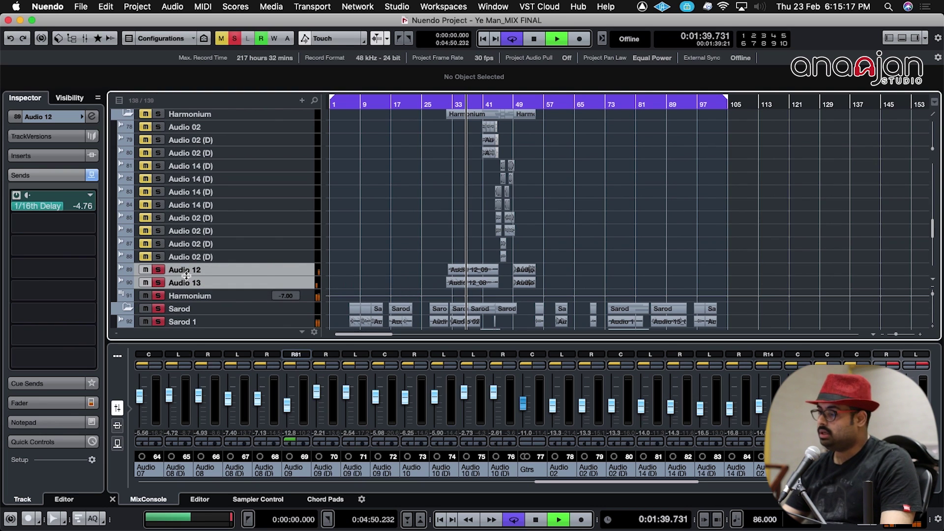
key("space")
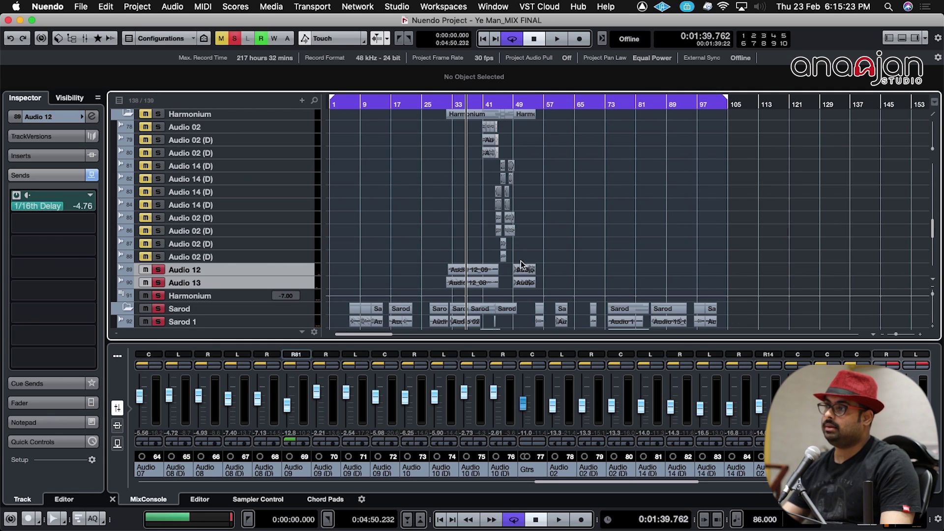
Zoom in horizontally and vertically, re-solo Audio 12 and 13, and play from bar 38
key("h")
key("h")
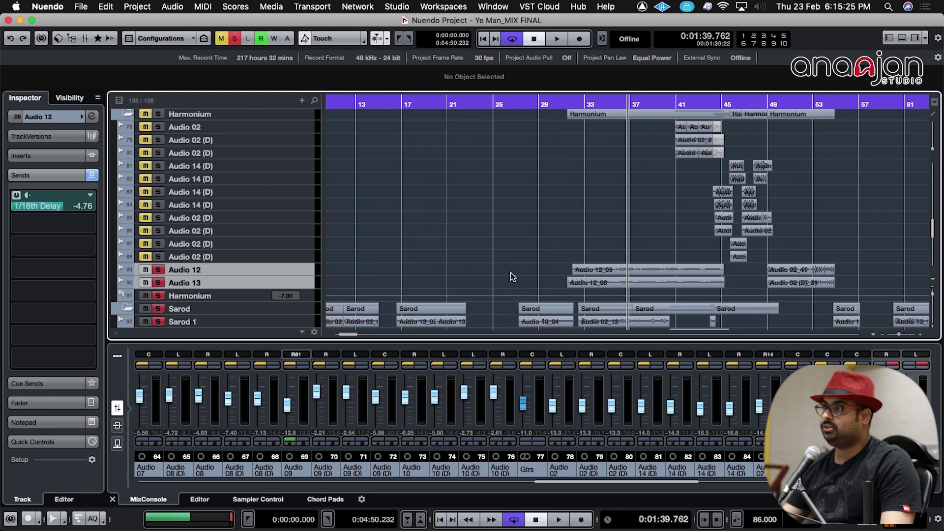
key("shift+h")
key("shift+h")
scroll(551, 251, "down", 2)
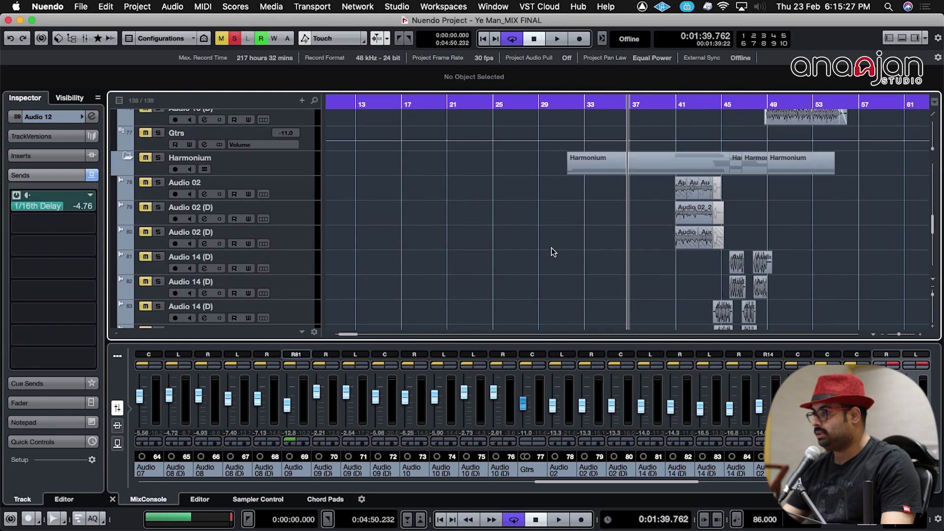
scroll(549, 252, "up", 3)
scroll(546, 256, "up", 3)
scroll(545, 259, "down", 3)
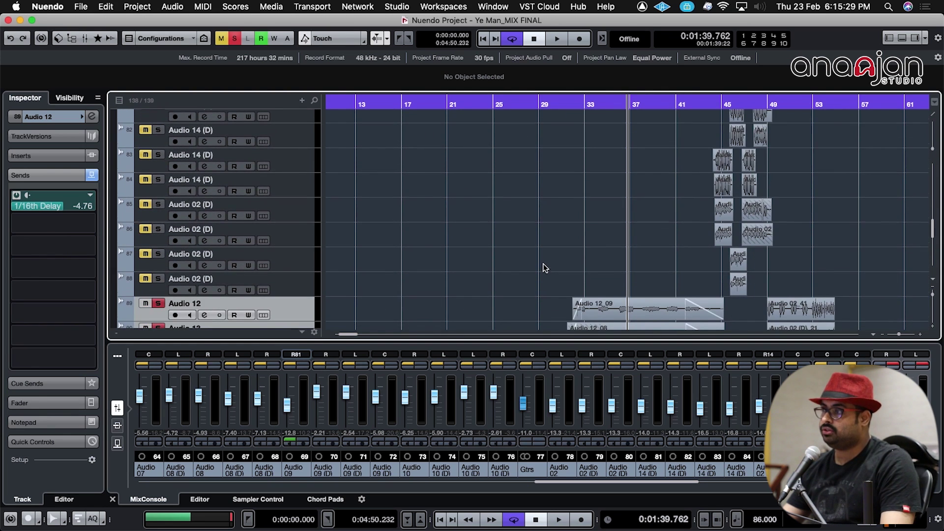
scroll(543, 263, "down", 2)
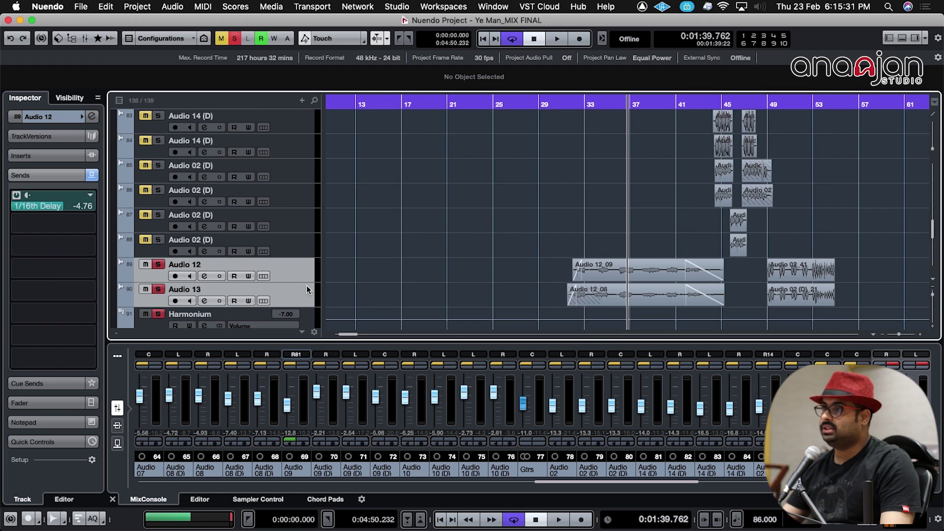
left_click(234, 41)
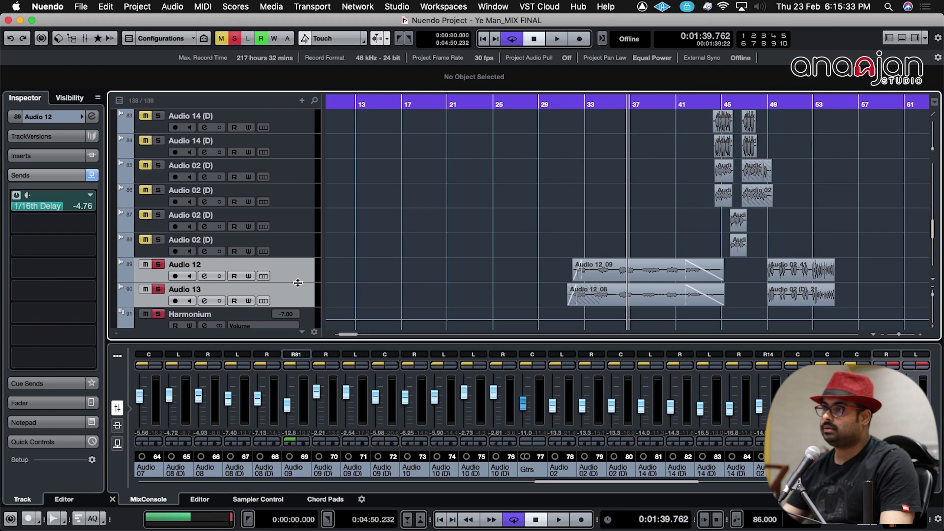
key("space")
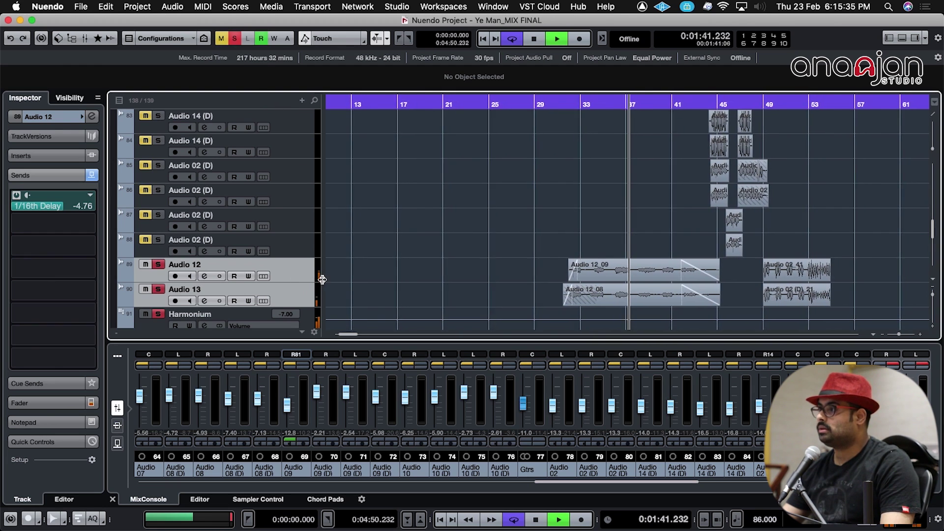
left_click(639, 107)
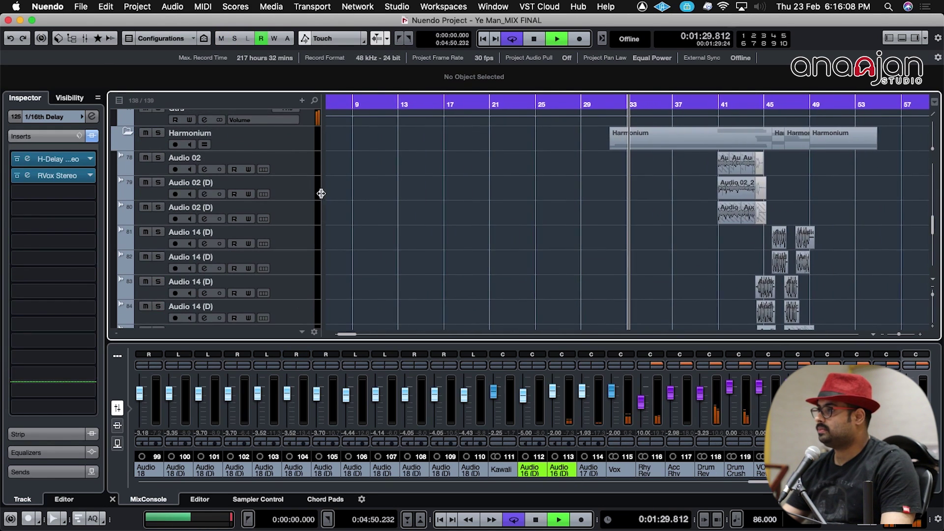
key("h")
key("h")
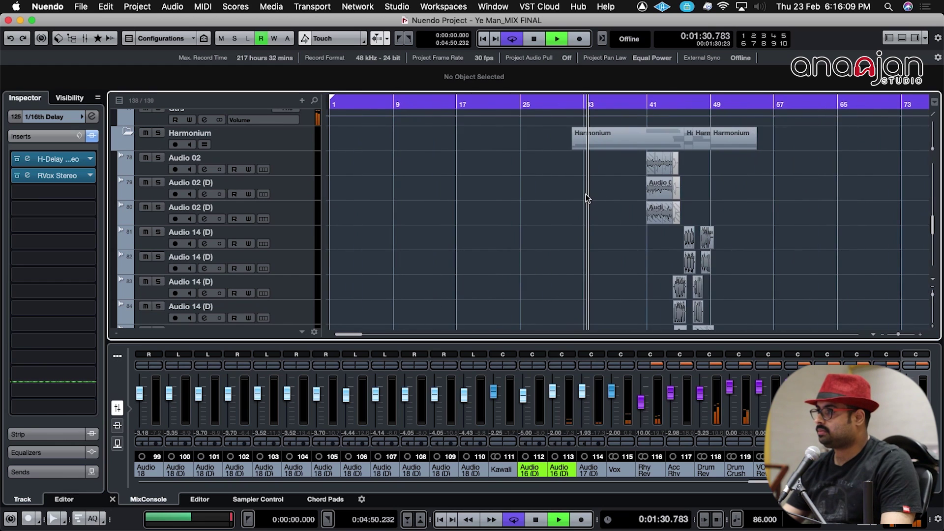
key("shift+h")
key("shift+g")
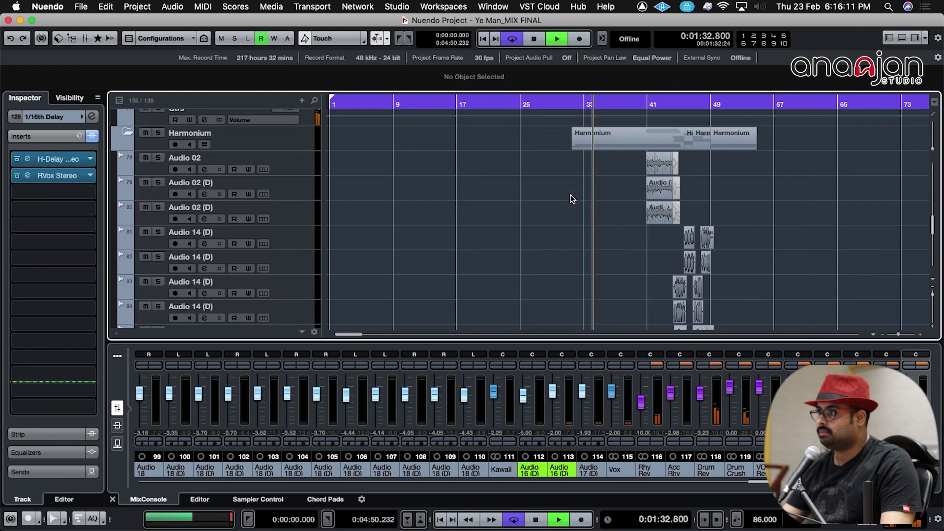
scroll(570, 198, "down", 3)
scroll(571, 189, "down", 1)
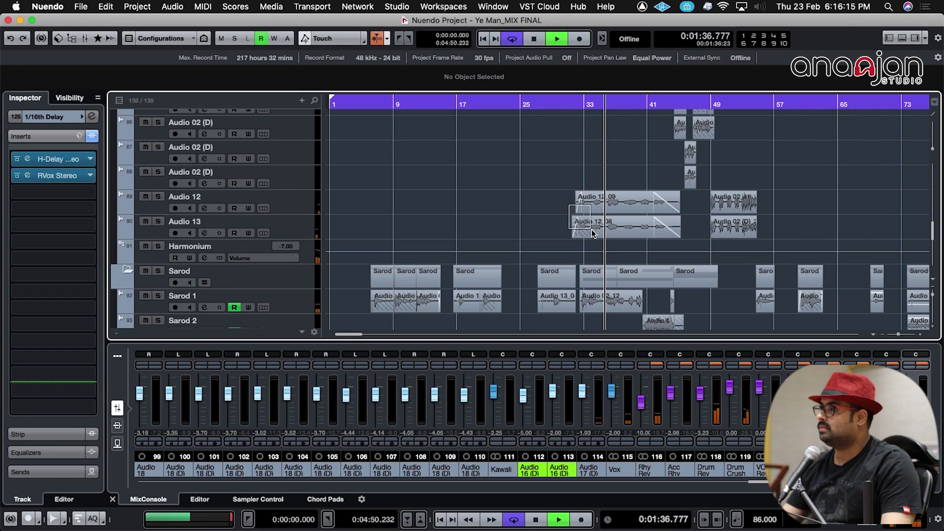
left_click_drag(568, 204, 598, 238)
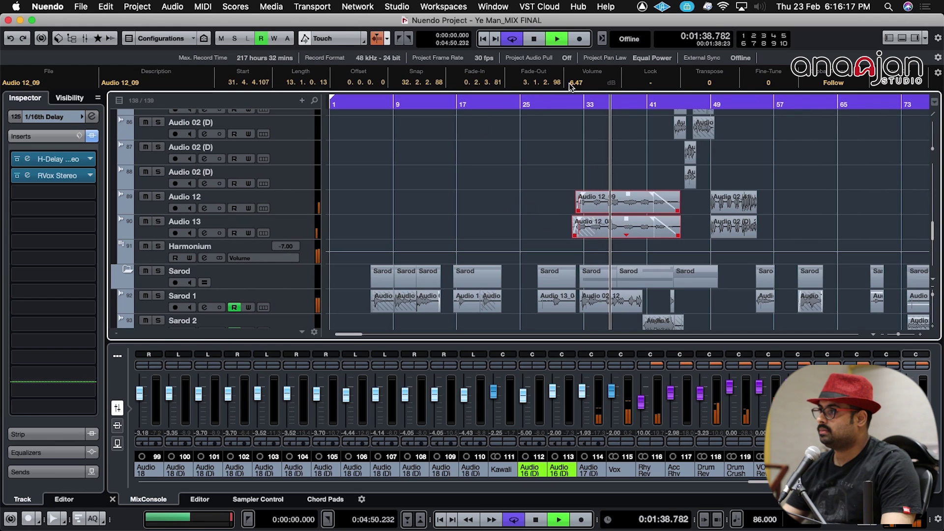
scroll(583, 82, "up", 1)
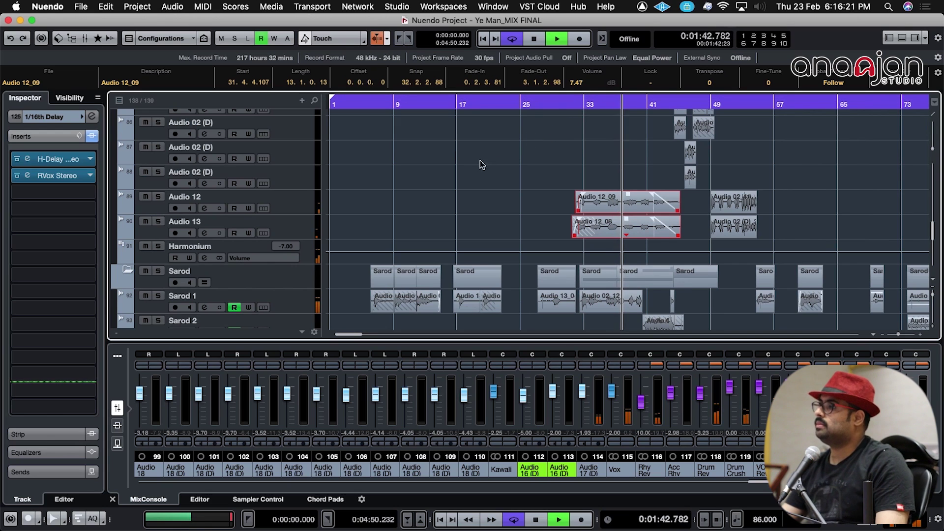
key("space")
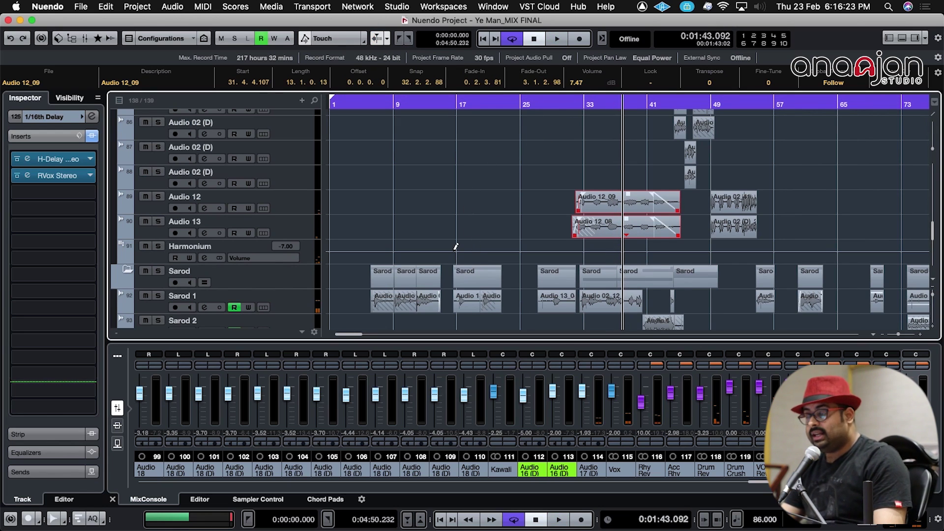
key("g")
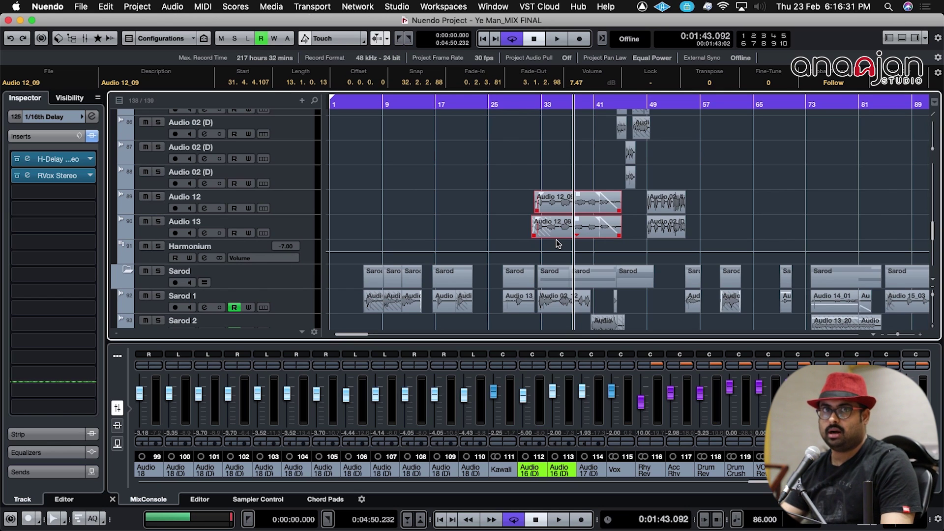
scroll(582, 276, "up", 2)
scroll(581, 275, "up", 5)
scroll(576, 281, "up", 5)
Shrink track heights, play from bar 43, and solo harmonium tracks 81–90 before stopping
key("shift+g")
key("shift+g")
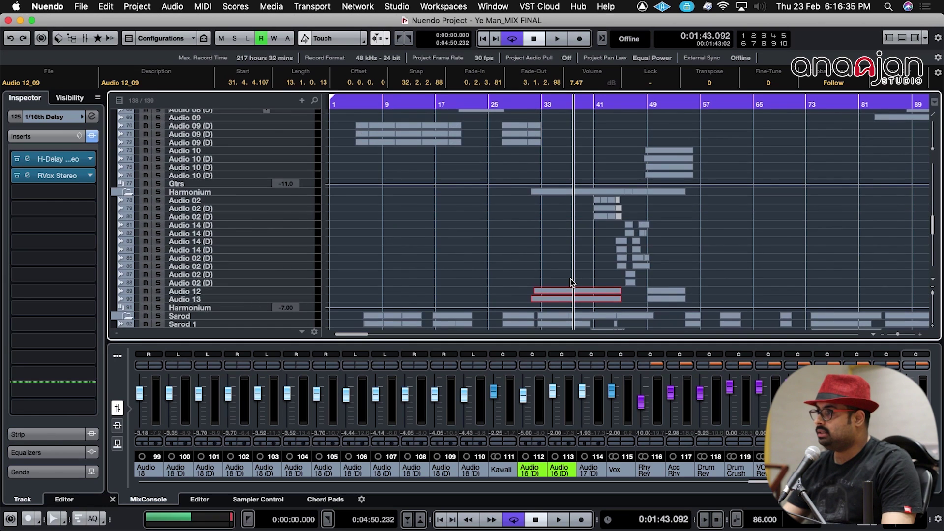
scroll(570, 279, "down", 3)
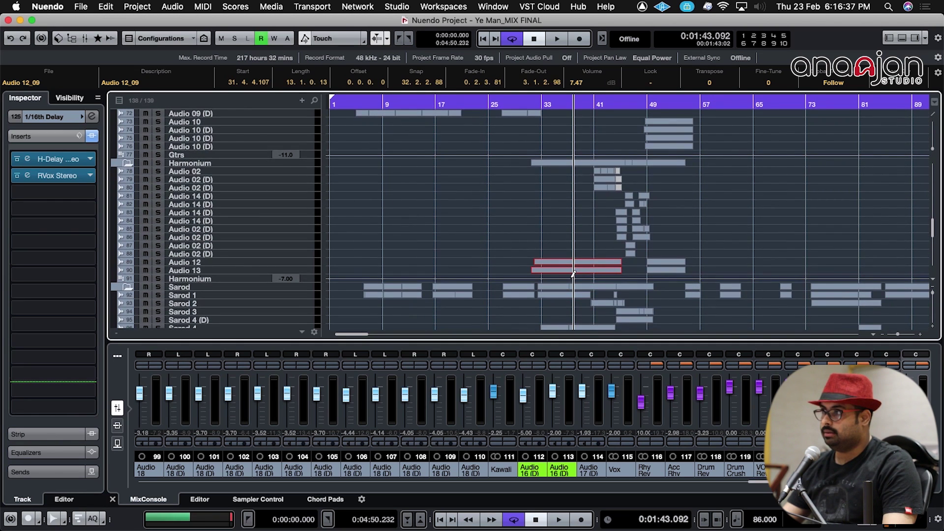
scroll(573, 274, "down", 1)
scroll(571, 280, "down", 5)
scroll(569, 284, "down", 2)
scroll(568, 287, "down", 2)
scroll(567, 286, "up", 2)
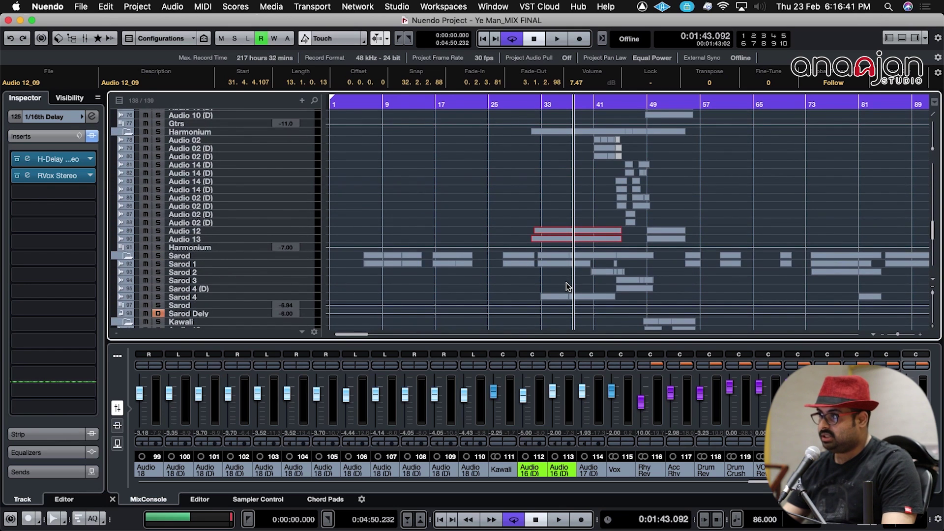
scroll(565, 283, "up", 2)
scroll(565, 274, "up", 3)
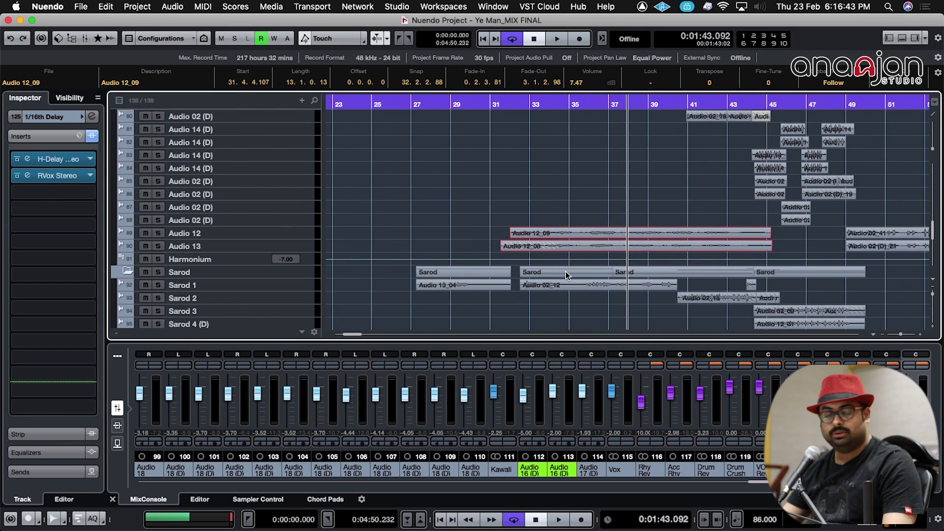
scroll(566, 270, "right", 3)
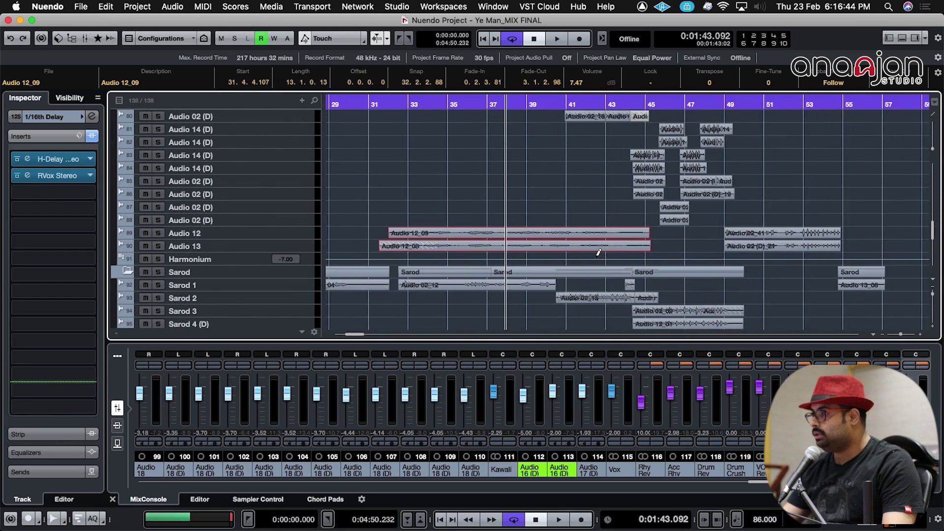
left_click(626, 129)
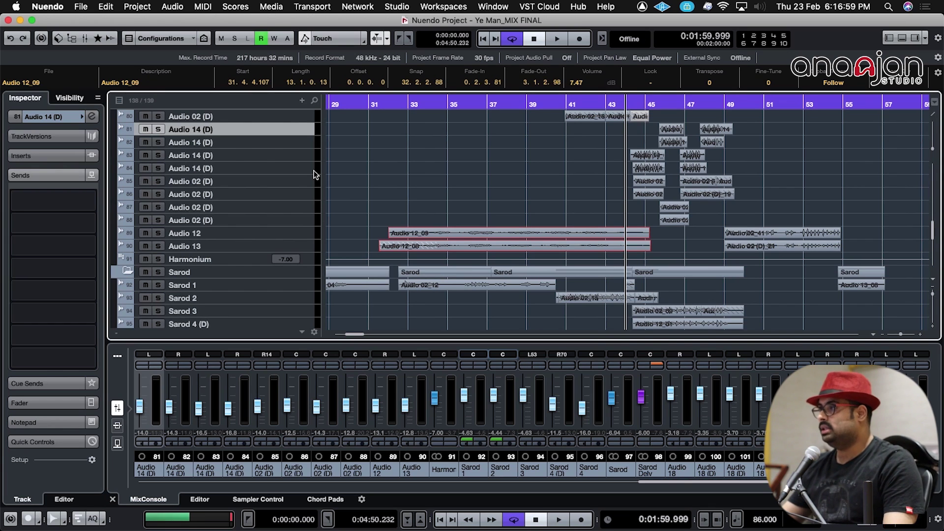
key("space")
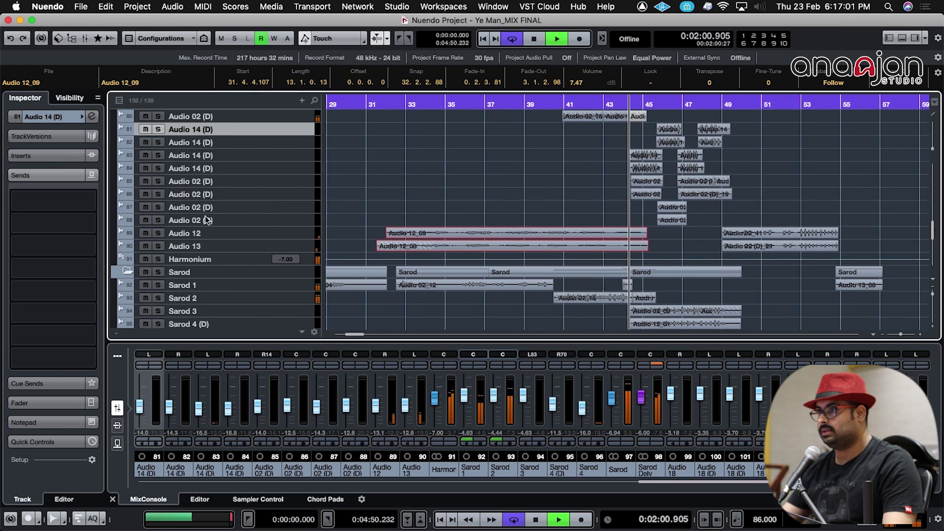
left_click(190, 246, "shift")
key("s")
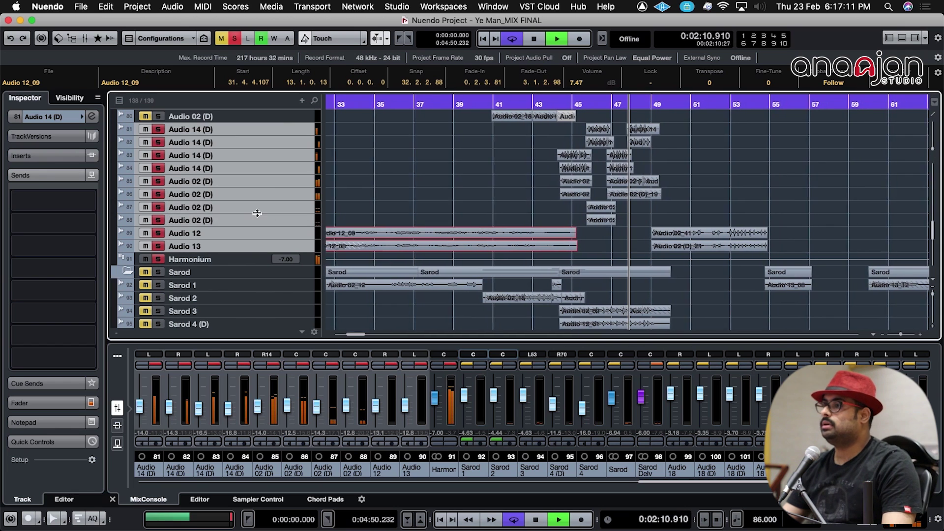
scroll(256, 225, "down", 2)
scroll(255, 229, "down", 2)
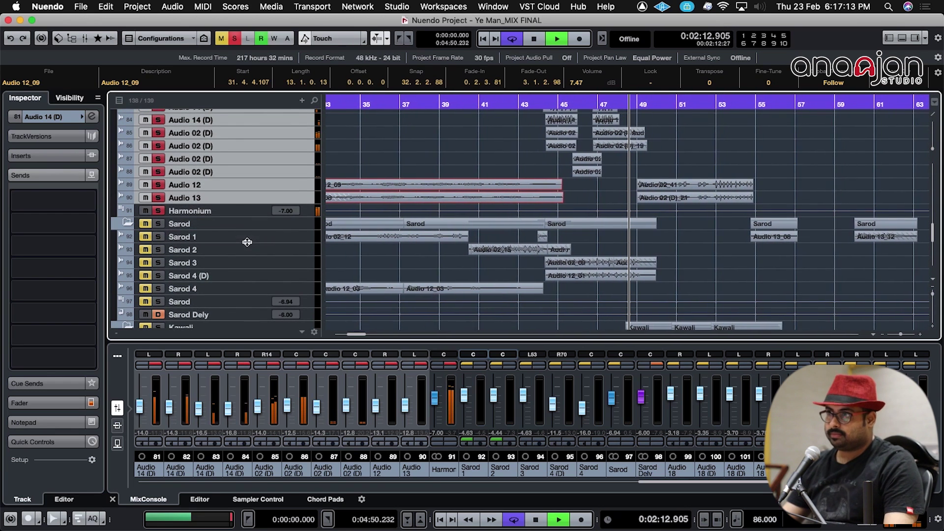
key("space")
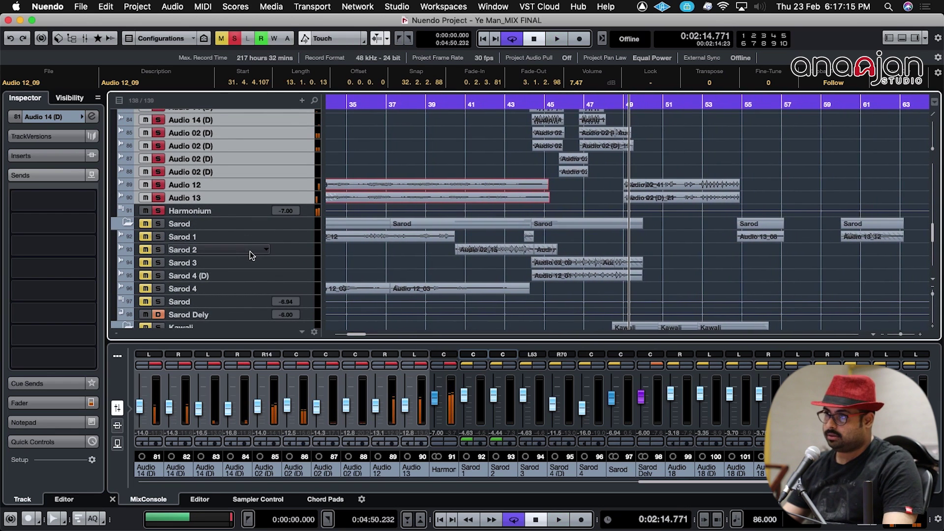
scroll(285, 239, "up", 3)
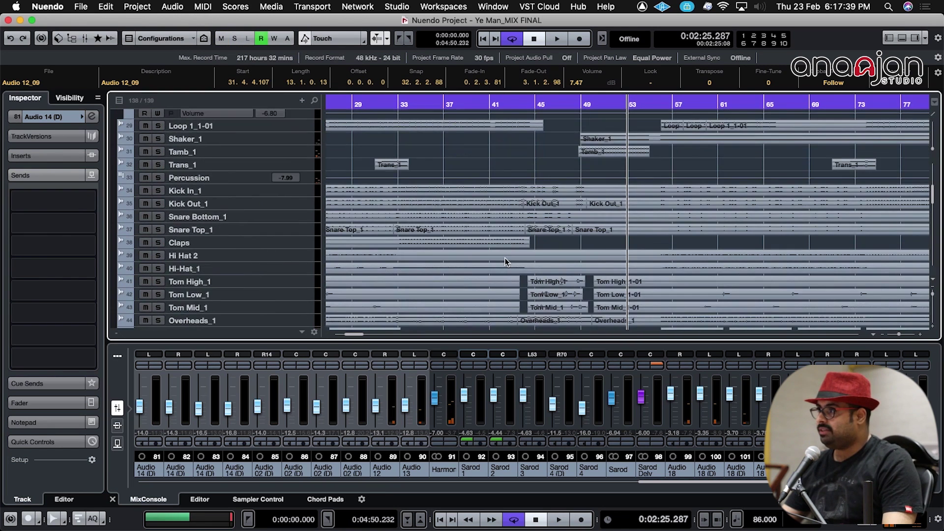
scroll(505, 257, "up", 8)
scroll(593, 305, "up", 3)
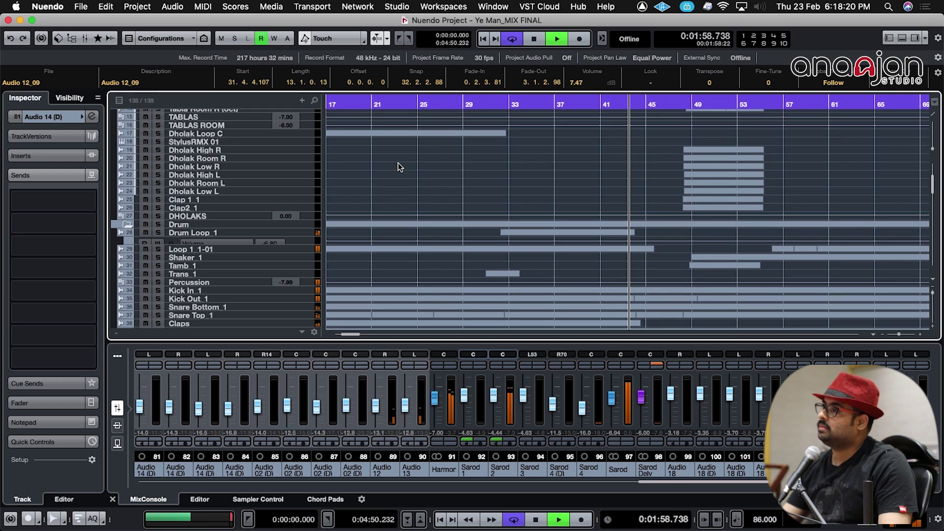
Solo Synth Bass and Bass Synth Dist, then play them from bar 34 and a later bar
key("space")
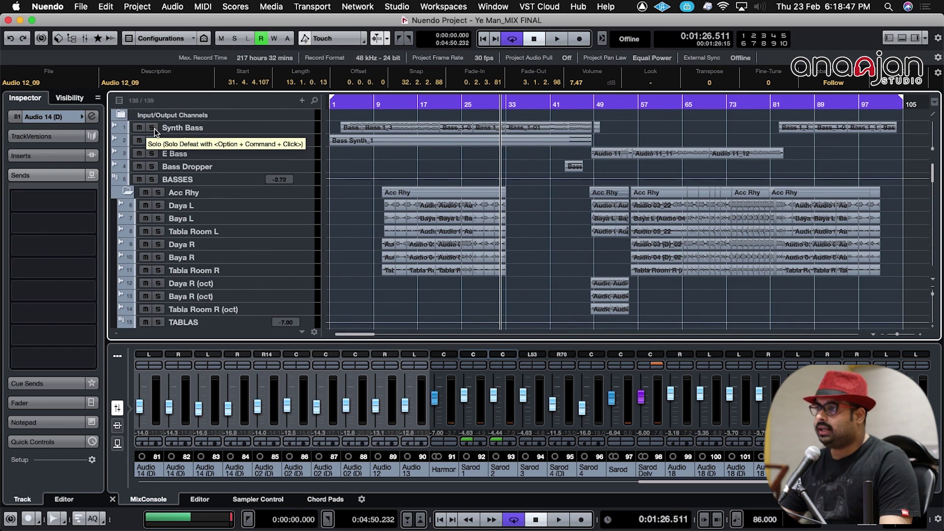
left_click(154, 131)
left_click(152, 140)
key("space")
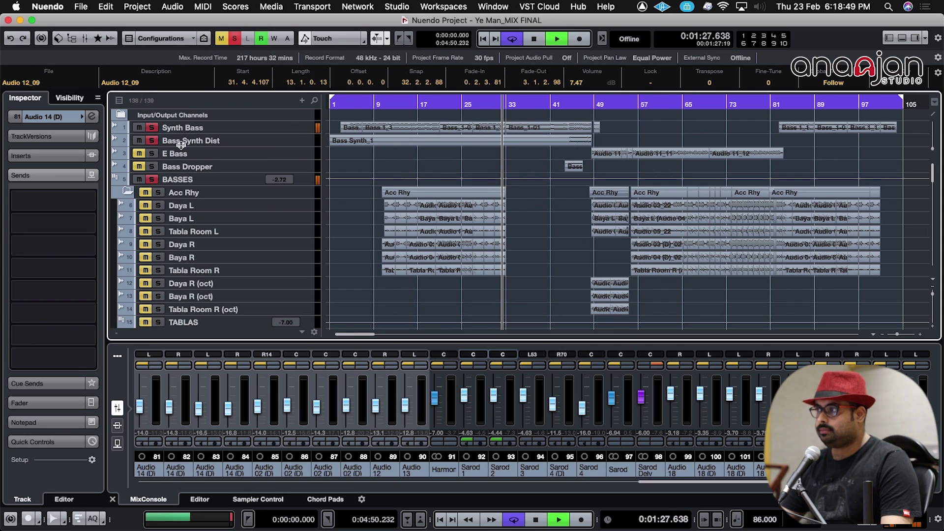
left_click(515, 105)
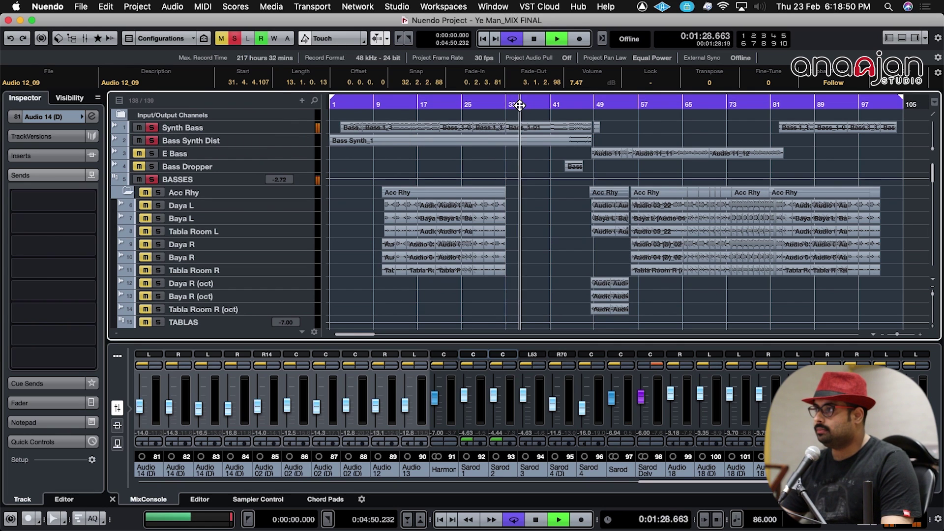
left_click(567, 100)
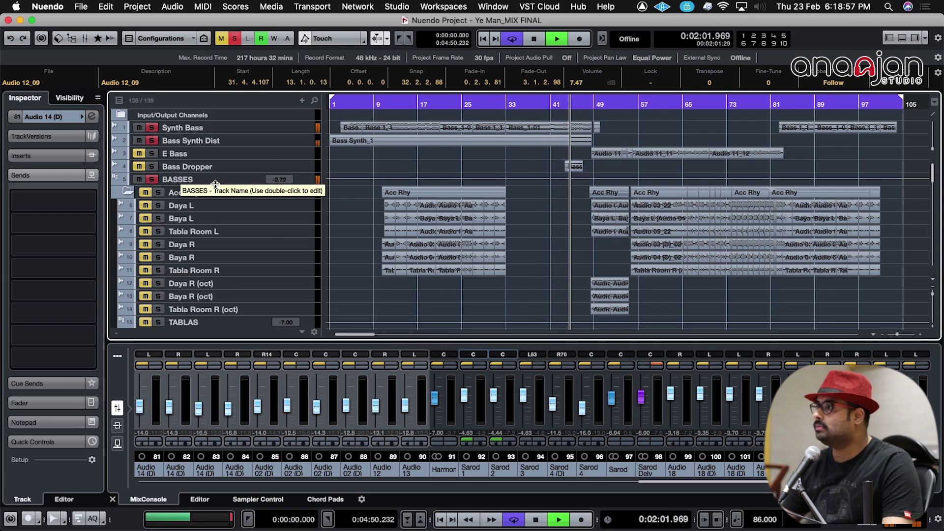
scroll(185, 210, "down", 1)
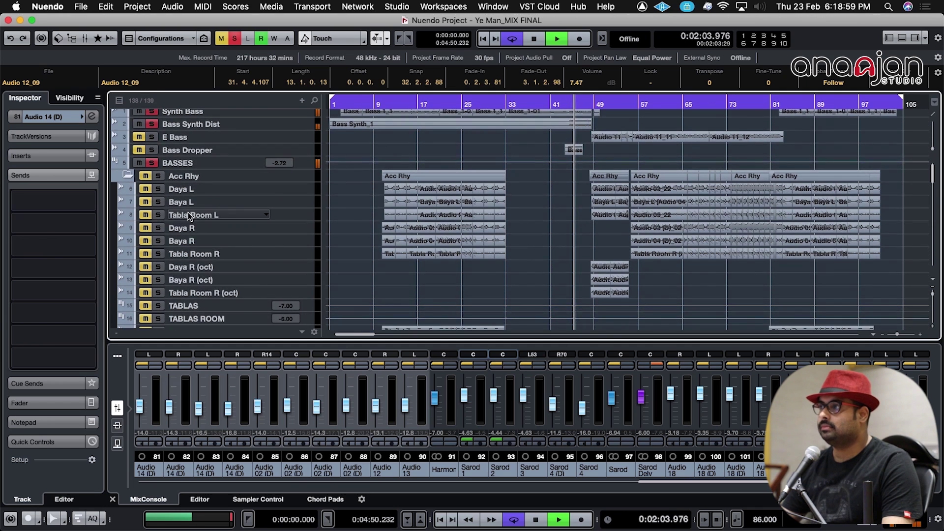
scroll(188, 213, "down", 5)
scroll(186, 213, "down", 4)
scroll(184, 214, "down", 3)
scroll(182, 218, "down", 3)
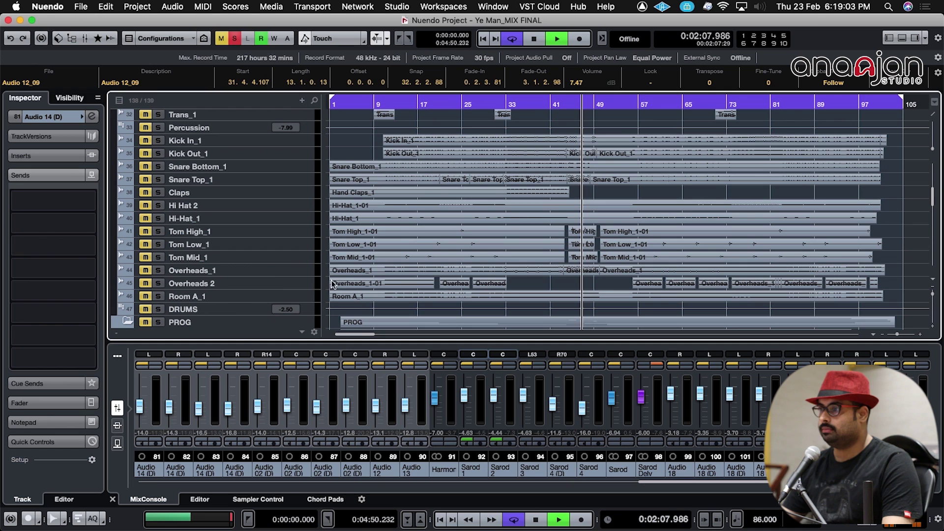
scroll(254, 238, "up", 2)
scroll(253, 237, "up", 3)
scroll(254, 235, "up", 2)
scroll(255, 235, "up", 3)
scroll(254, 235, "up", 3)
scroll(254, 237, "up", 2)
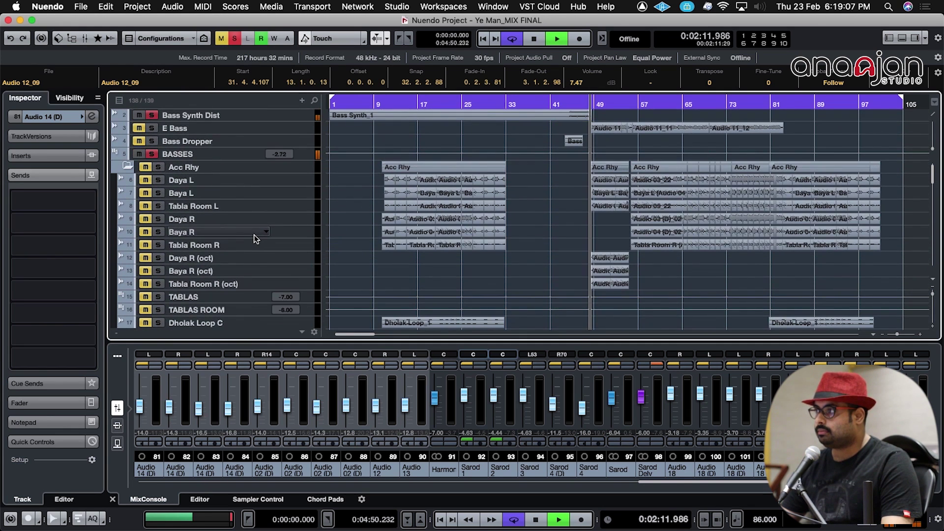
Stop and replay the soloed bass from the earlier start position with shrunken track heights
key("space")
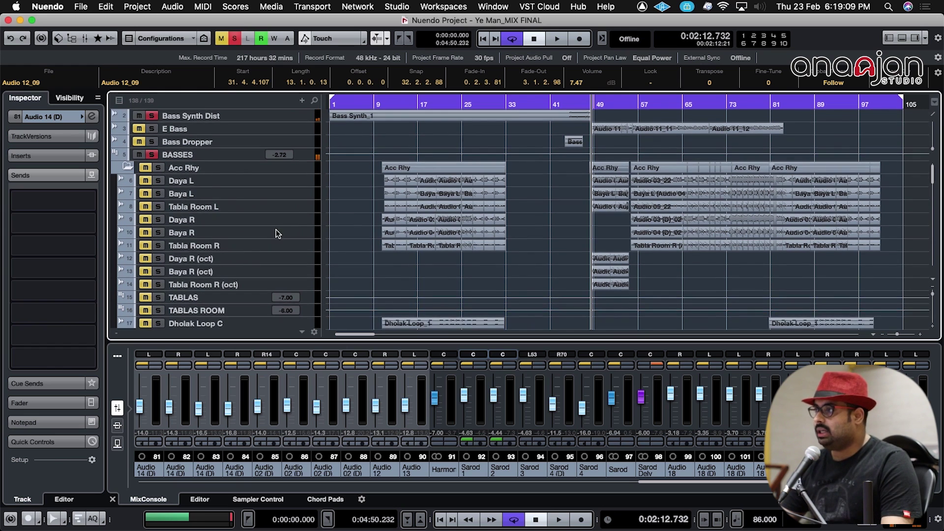
scroll(274, 221, "down", 7)
scroll(273, 234, "down", 1)
scroll(274, 233, "down", 3)
scroll(273, 237, "down", 2)
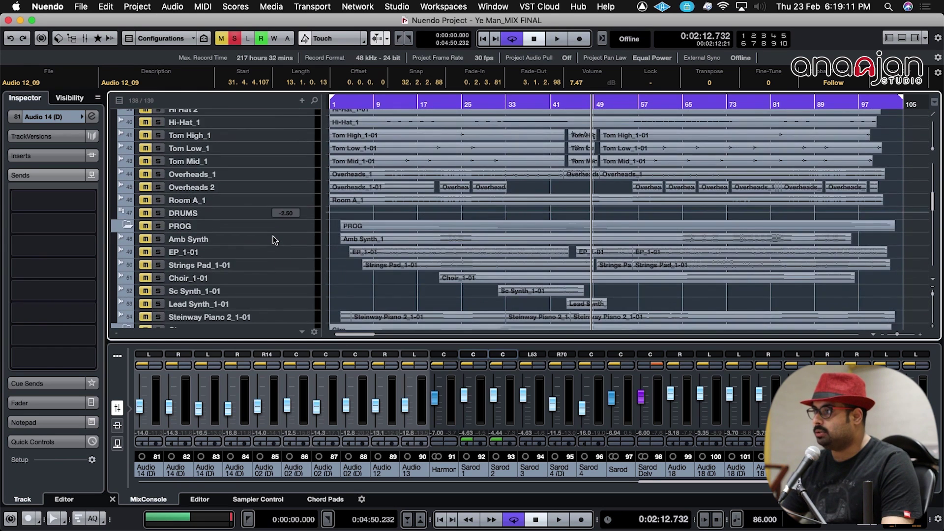
scroll(270, 242, "down", 2)
key("space")
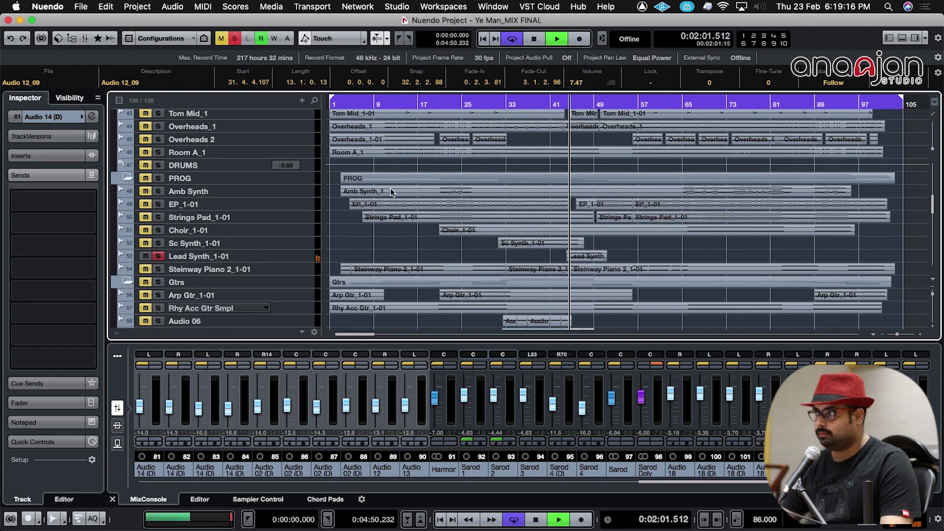
key("shift+g")
scroll(375, 256, "down", 3)
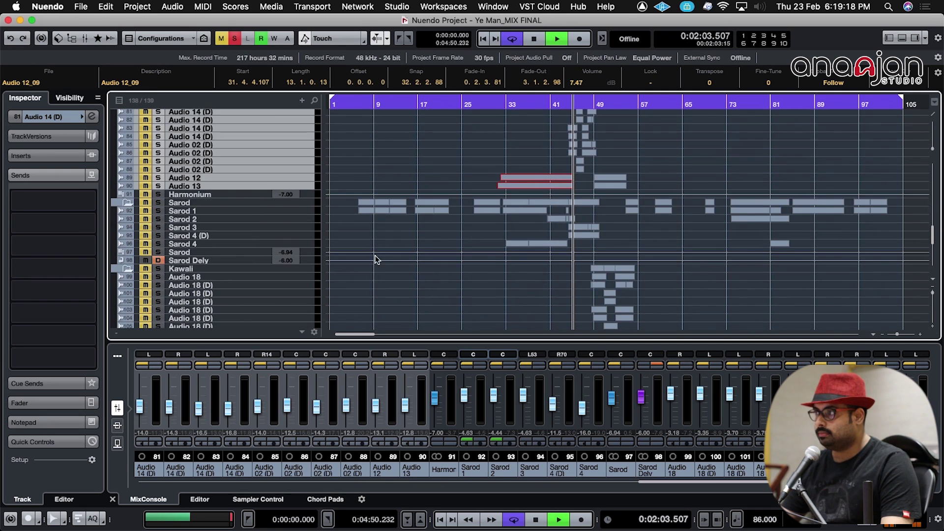
scroll(364, 274, "down", 3)
scroll(365, 261, "down", 2)
scroll(362, 269, "down", 3)
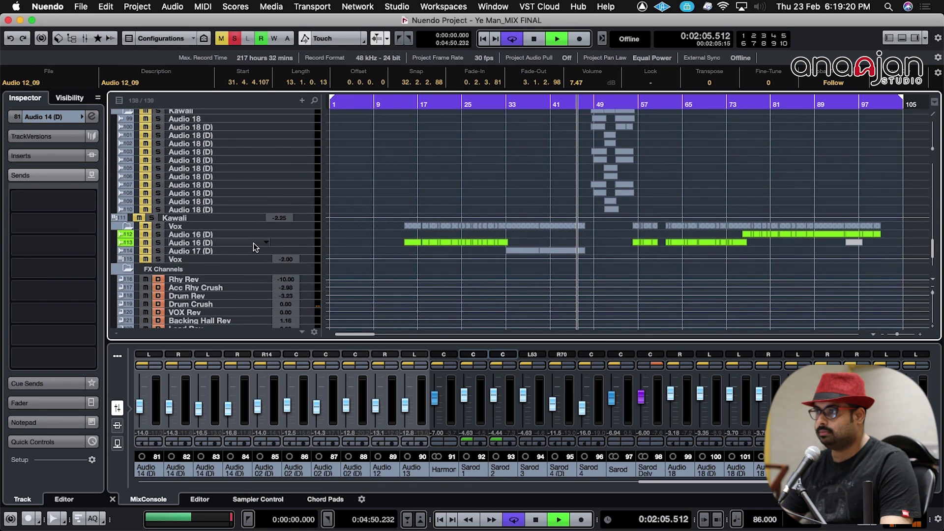
scroll(253, 246, "up", 2)
scroll(237, 248, "up", 5)
scroll(217, 251, "down", 3)
scroll(200, 253, "down", 1)
scroll(200, 252, "down", 1)
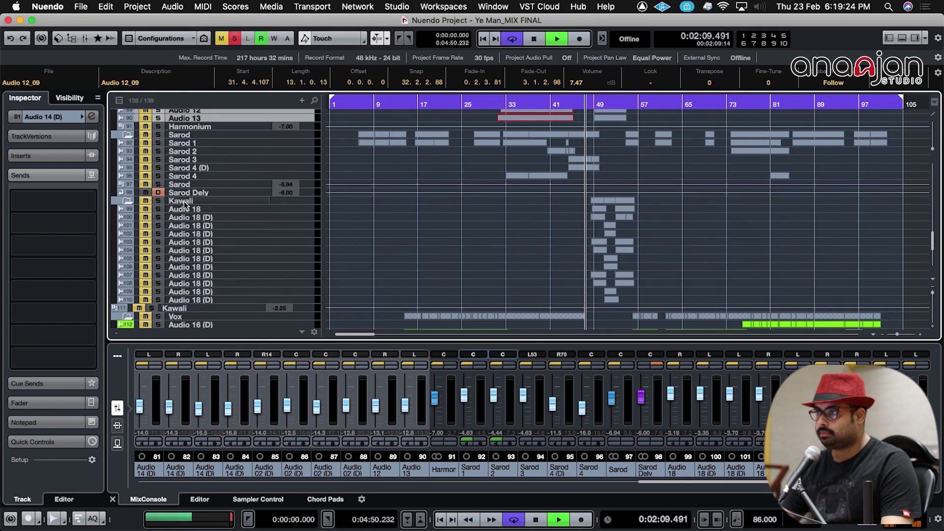
scroll(199, 214, "up", 2)
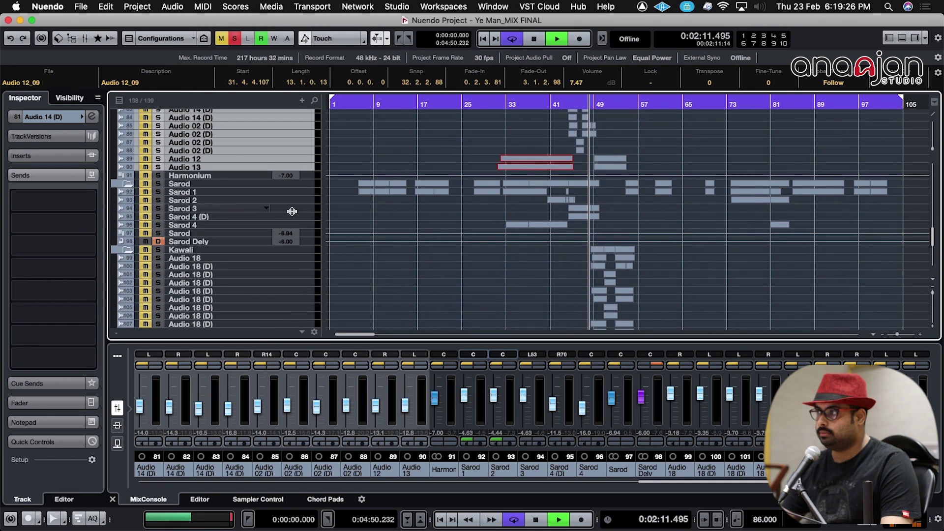
scroll(296, 215, "up", 1)
scroll(297, 215, "up", 2)
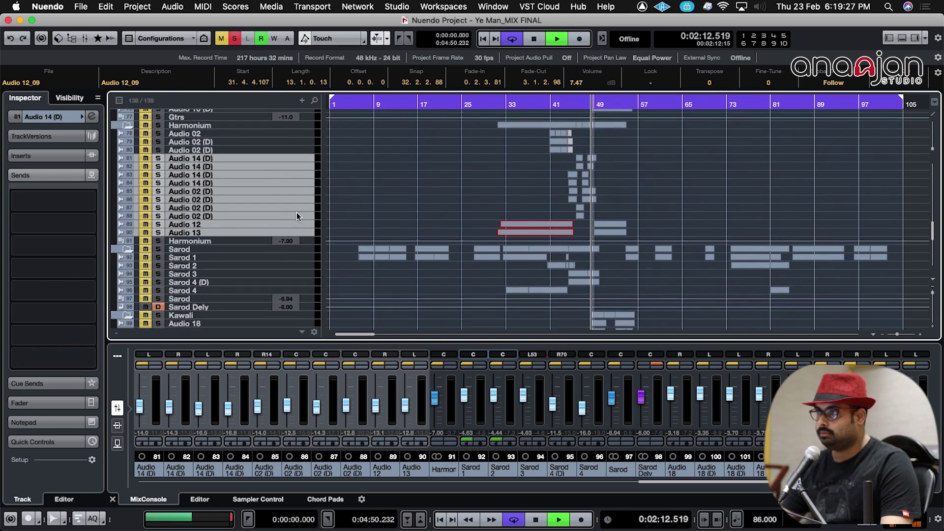
Move back to an earlier bar, solo the Audio 02 harmonium layers, and play
left_click(562, 106)
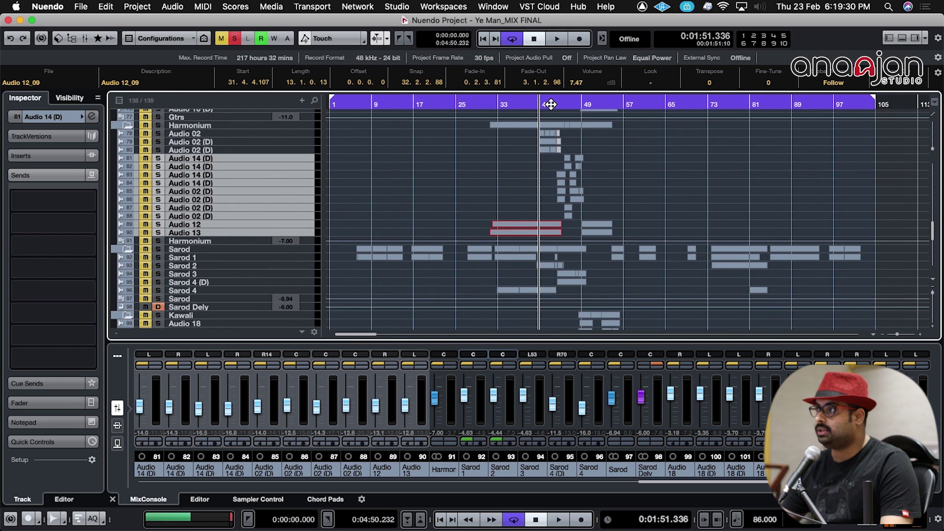
left_click(251, 133)
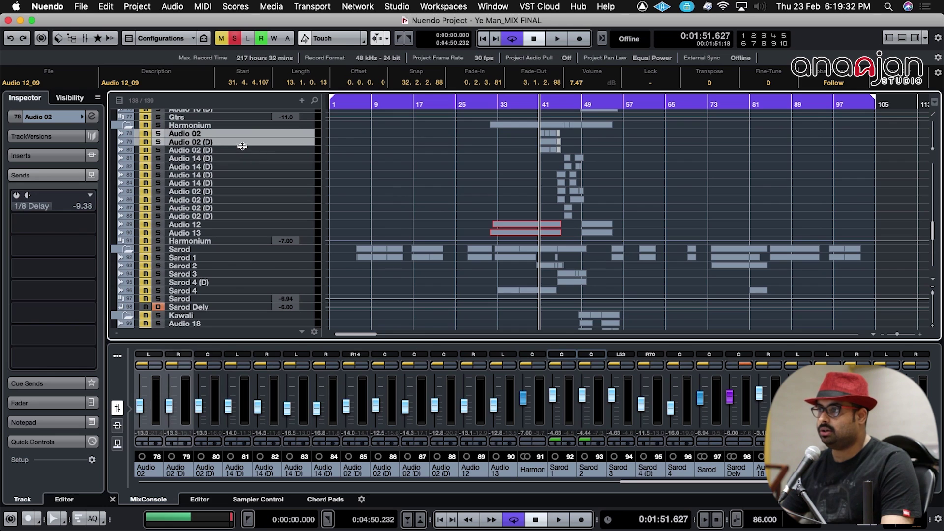
left_click(241, 148, "shift")
key("s")
key("space")
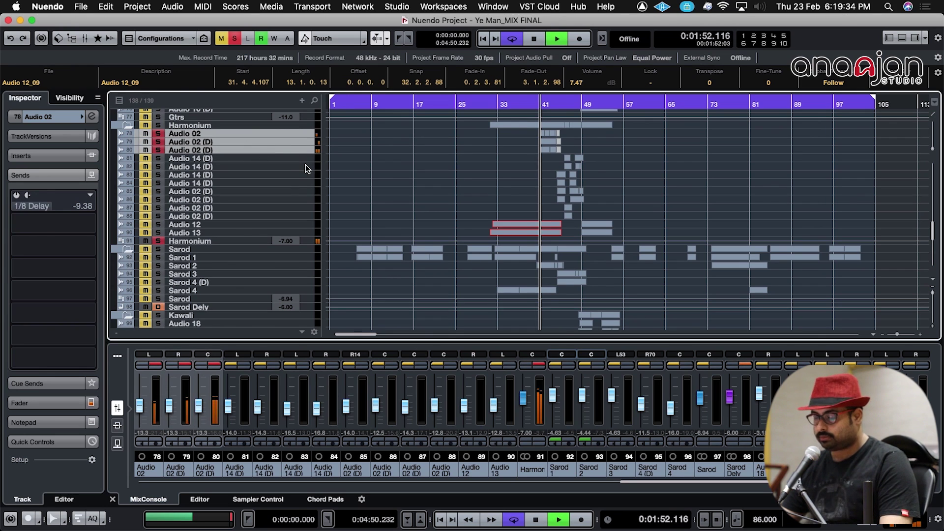
scroll(293, 228, "down", 3)
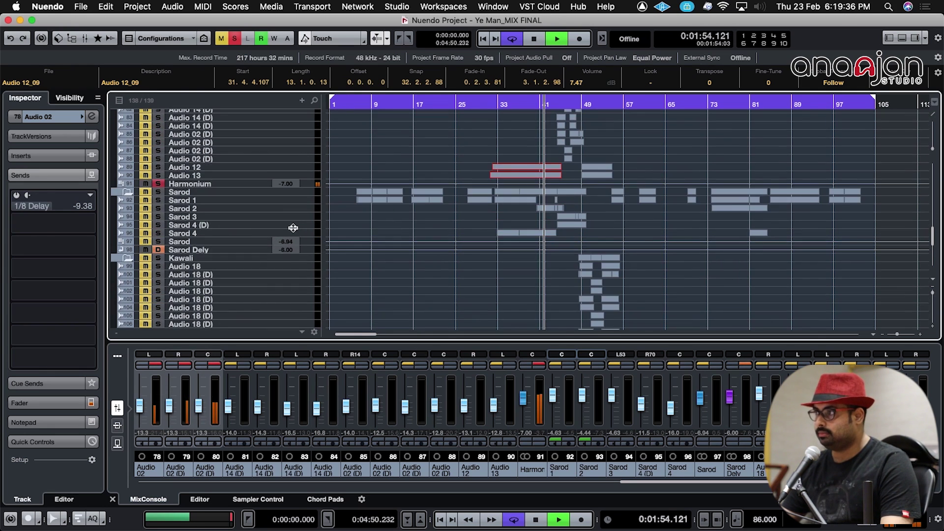
Solo the Audio 14 (D) layers through track 88 and select the Sarod 2, 3 and 4 tracks
left_click(174, 208)
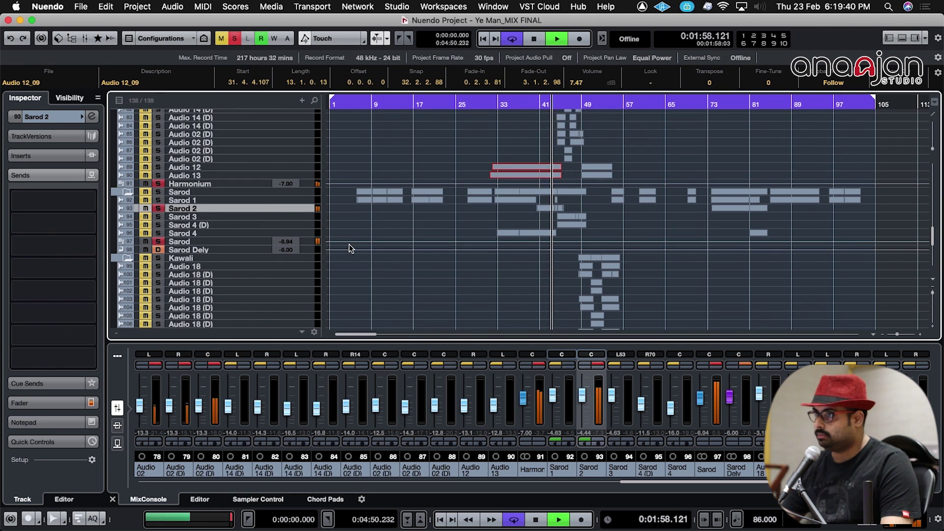
scroll(362, 278, "up", 5)
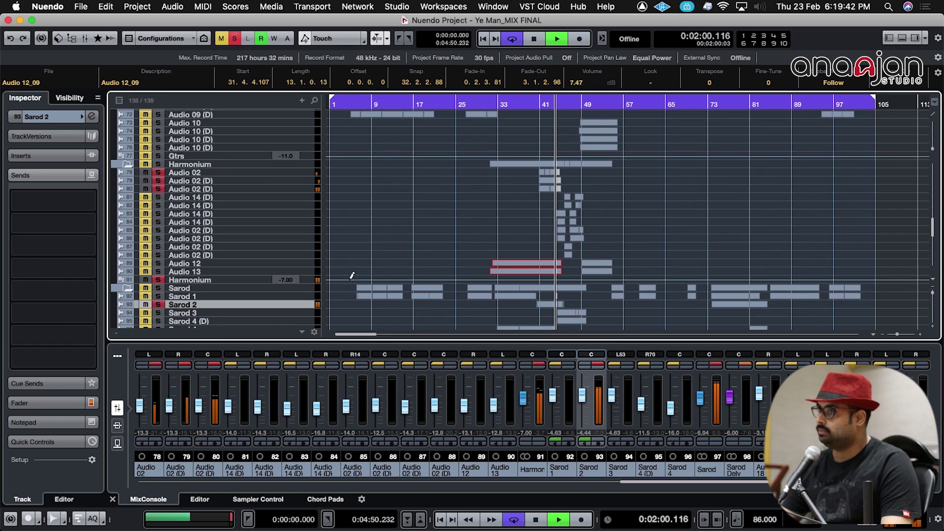
key("space")
left_click(206, 214)
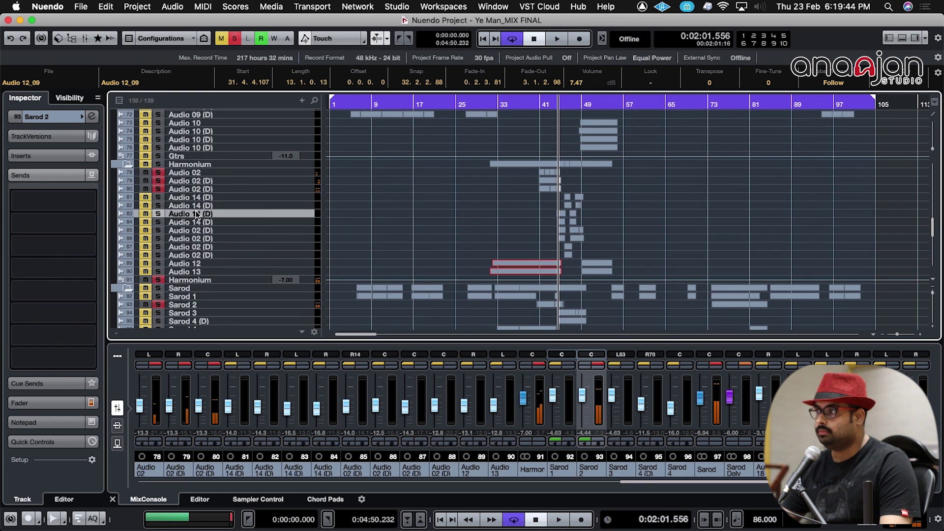
left_click(196, 198)
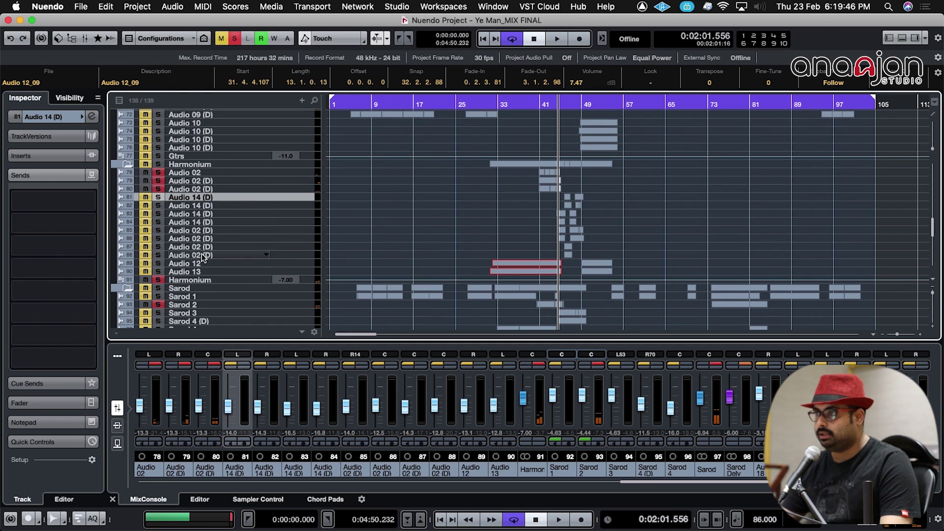
left_click(205, 255, "shift")
key("space")
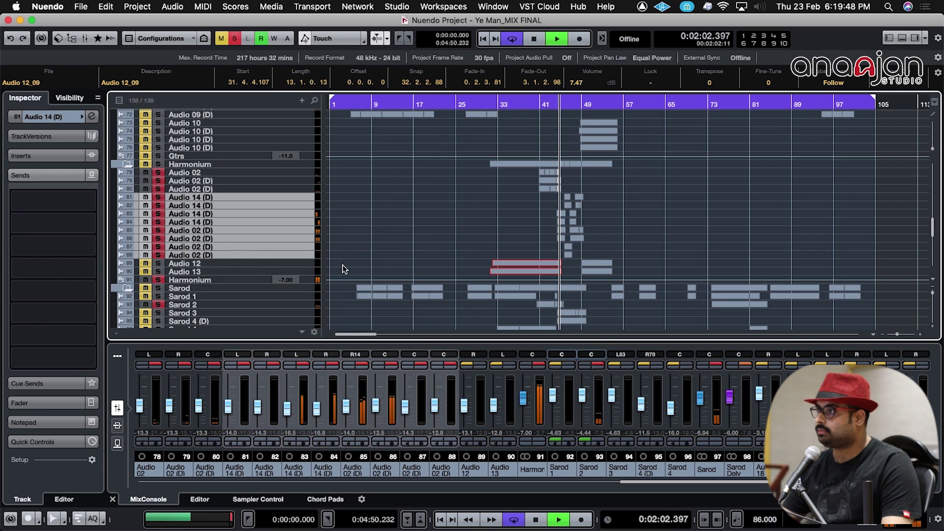
scroll(343, 263, "down", 2)
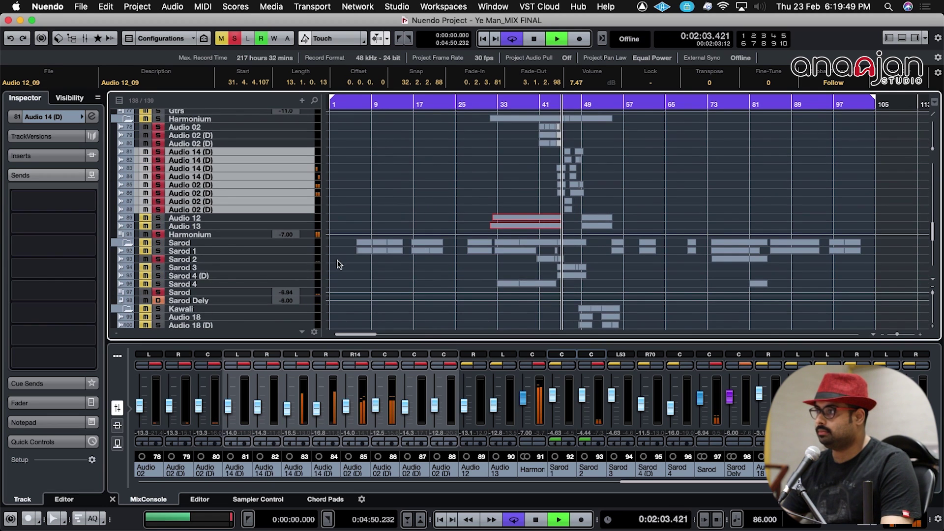
left_click(243, 275)
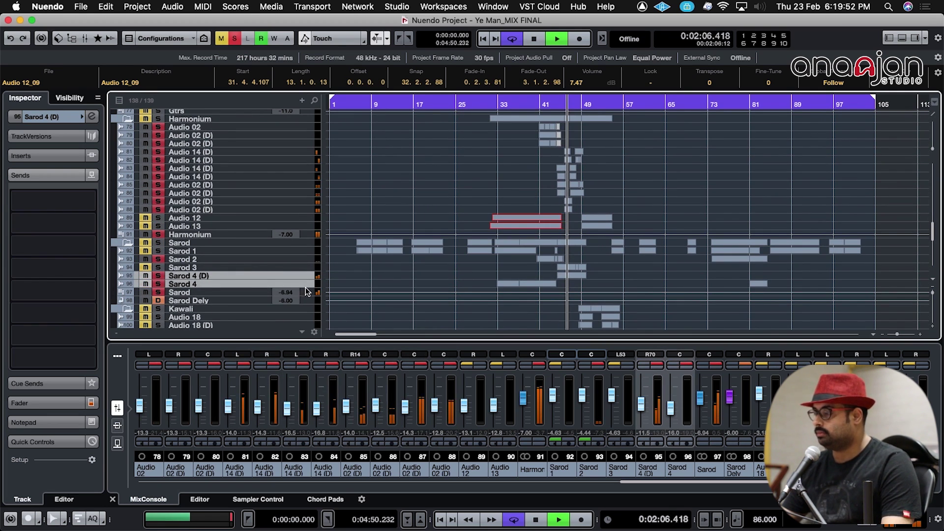
left_click(272, 268)
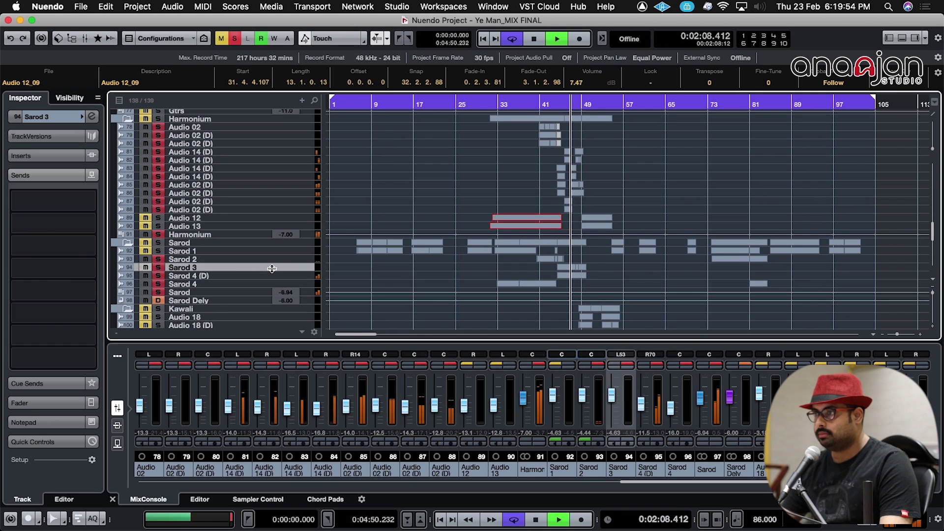
scroll(341, 257, "down", 2)
scroll(341, 250, "down", 1)
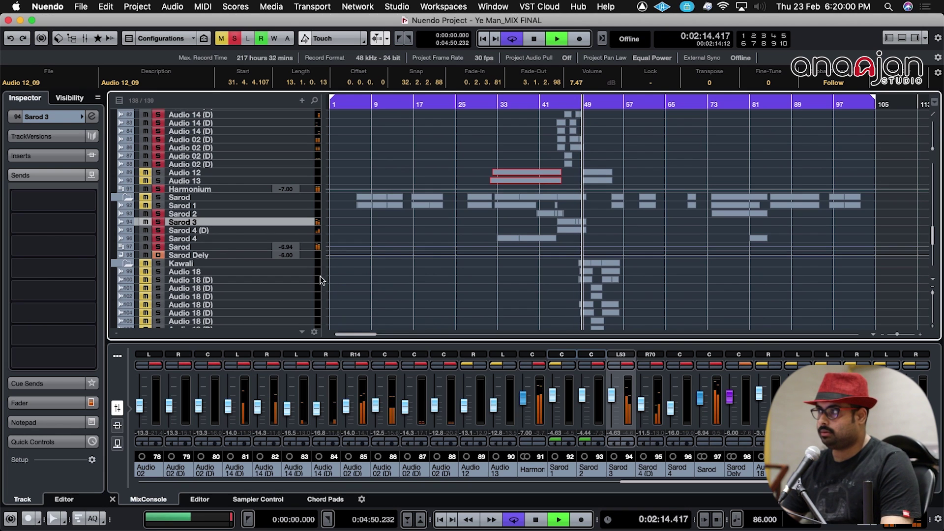
Play back over the drum tracks, zooming in on the timeline around the playhead
key("space")
scroll(590, 194, "up", 8)
scroll(590, 194, "up", 7)
scroll(590, 193, "up", 3)
scroll(590, 190, "up", 3)
scroll(402, 200, "down", 10)
scroll(362, 207, "down", 3)
scroll(295, 187, "up", 8)
scroll(274, 191, "up", 2)
scroll(239, 197, "up", 2)
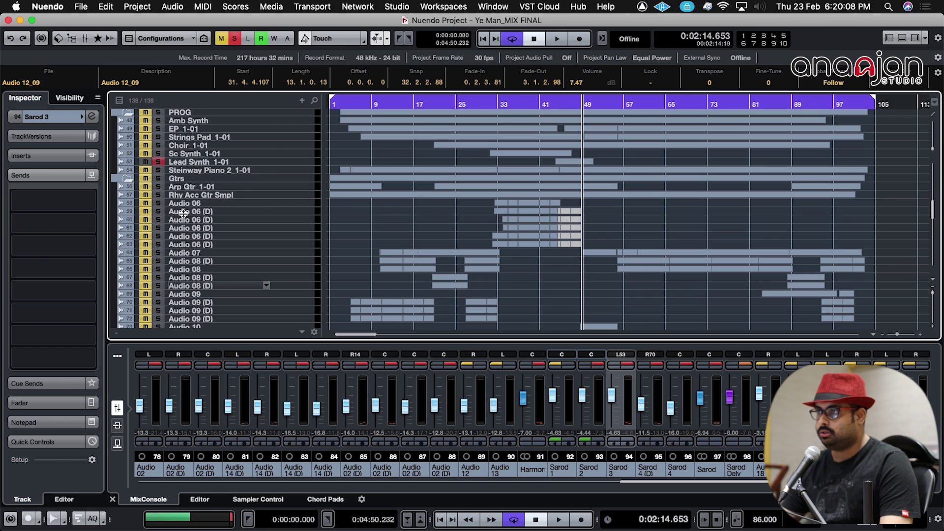
scroll(185, 216, "up", 2)
scroll(199, 240, "up", 2)
scroll(205, 246, "up", 2)
scroll(206, 246, "up", 8)
left_click_drag(573, 102, 560, 116)
key("space")
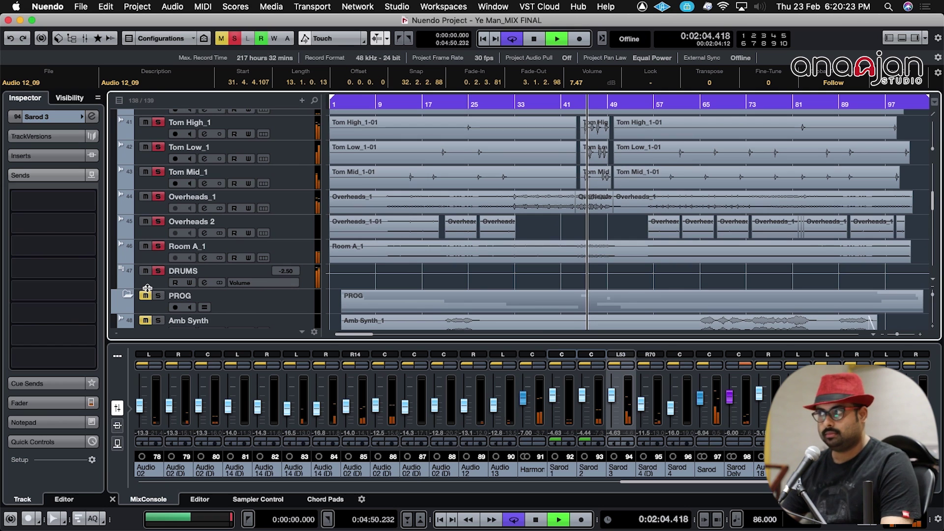
key("h")
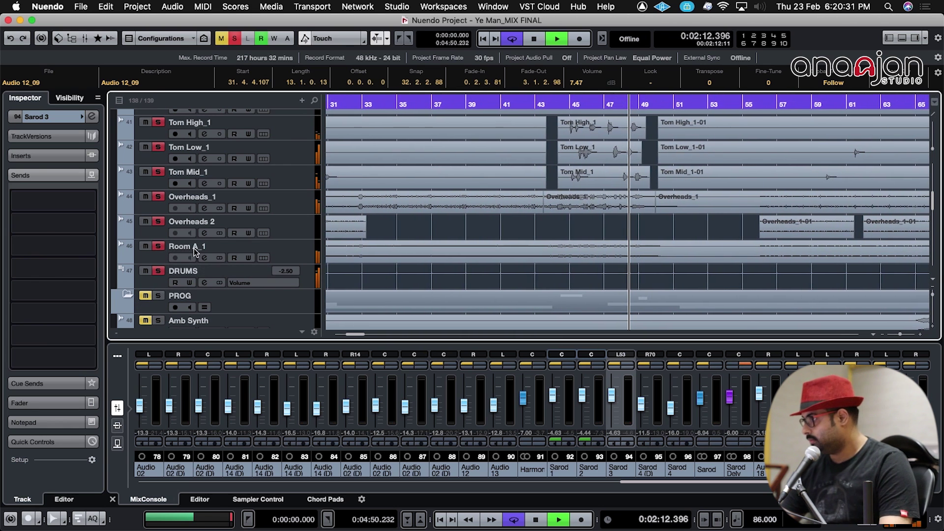
key("space")
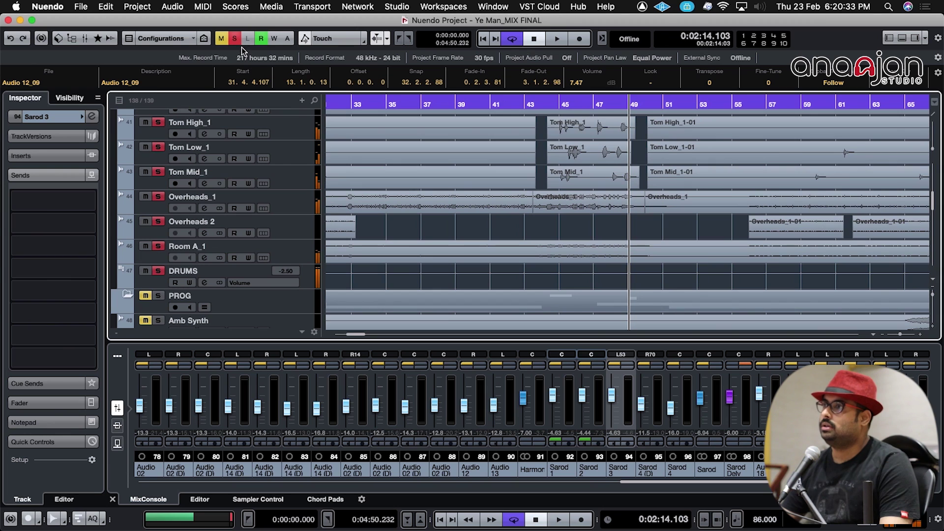
Clear all solos and mutes, then play the full mix from bar 43
left_click(235, 39)
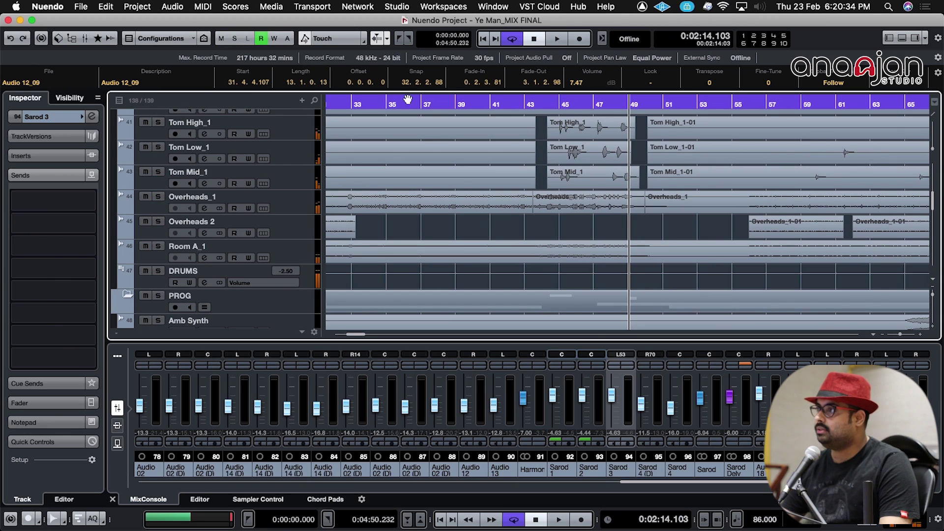
left_click(532, 102)
key("space")
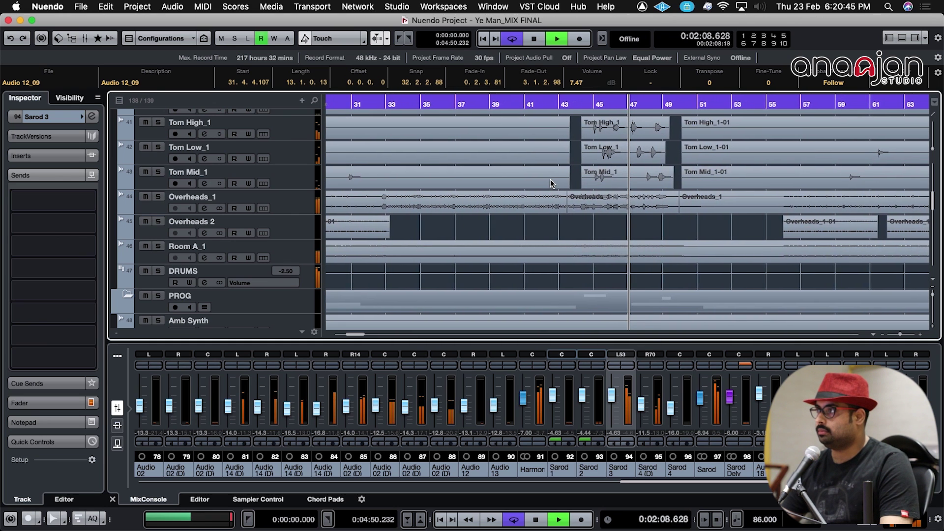
key("super+Tab")
key("super+Tab")
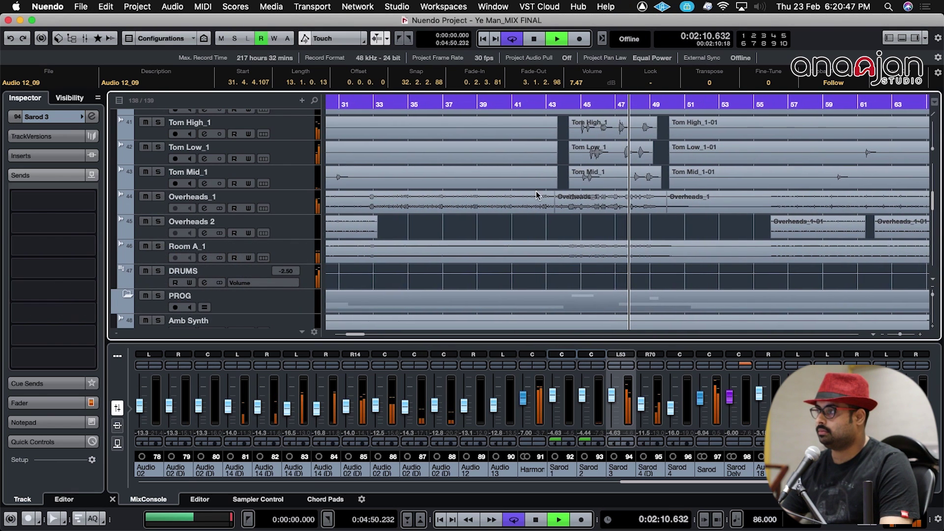
scroll(425, 244, "down", 5)
scroll(425, 246, "down", 5)
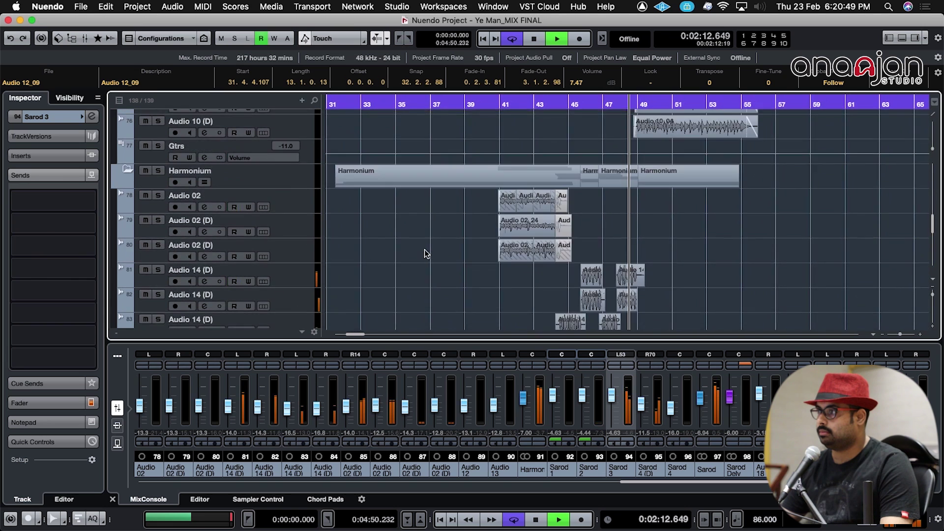
scroll(424, 251, "down", 5)
scroll(423, 252, "down", 5)
scroll(423, 253, "down", 4)
scroll(420, 254, "down", 3)
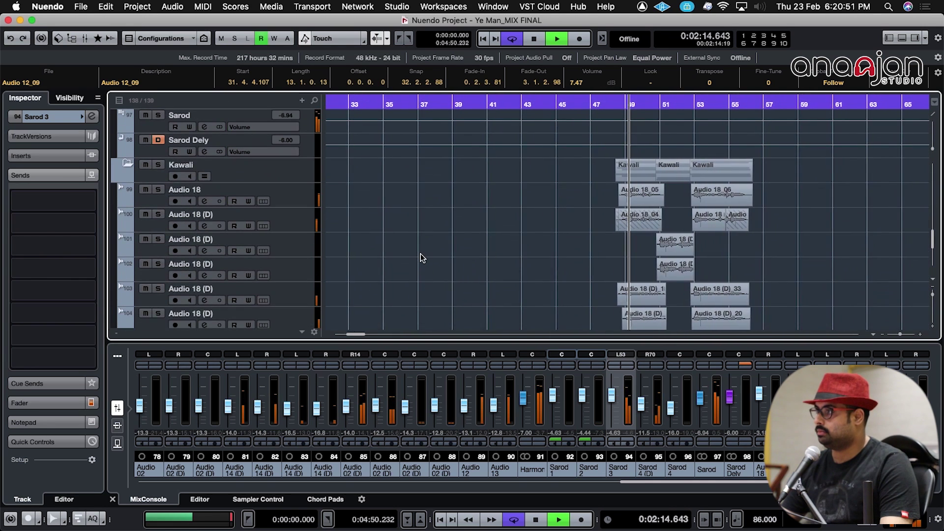
Shrink track heights and zoom the timeline in and out to bring the Kawali clips into view
key("shift+g")
key("g")
key("g")
key("g")
key("g")
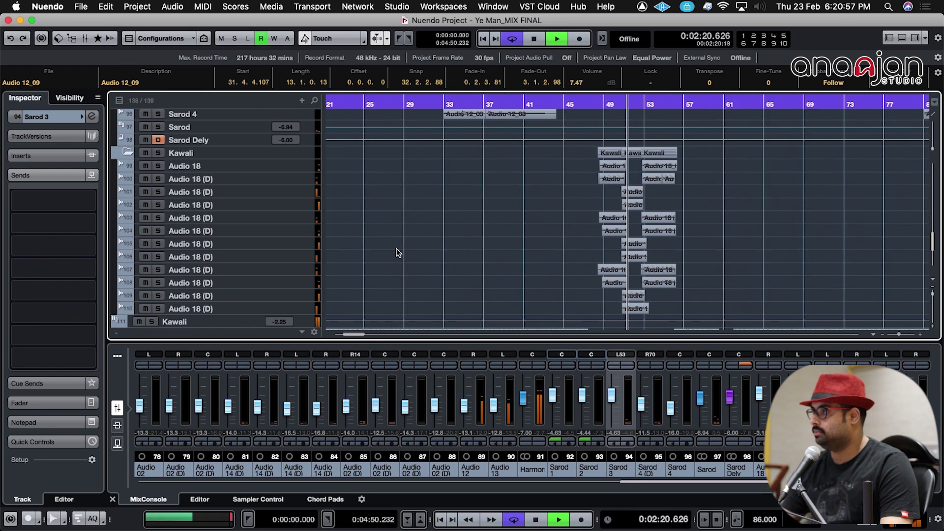
key("g")
key("g")
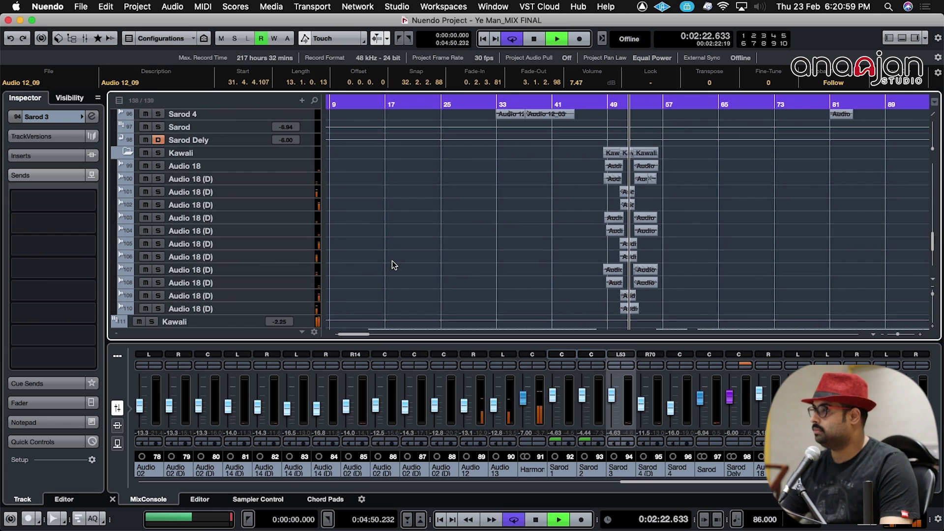
key("h")
key("h")
key("h")
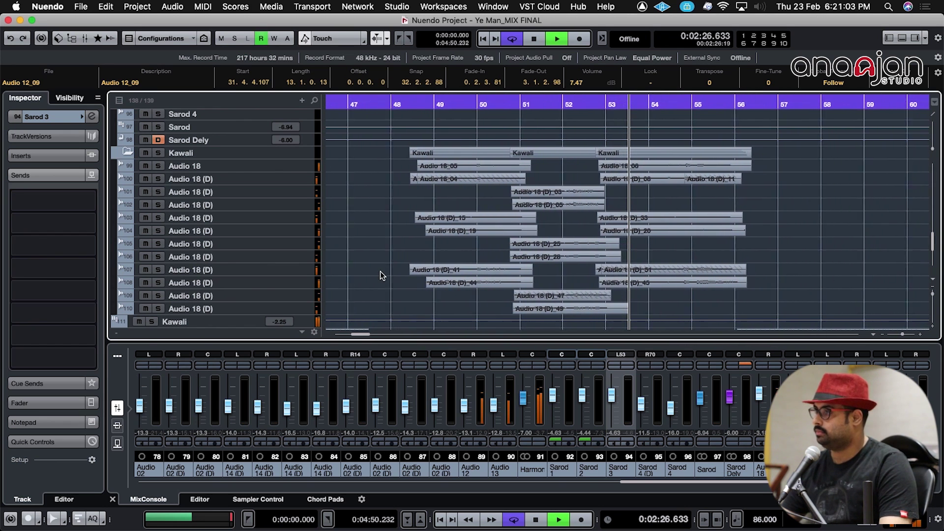
key("g")
key("g")
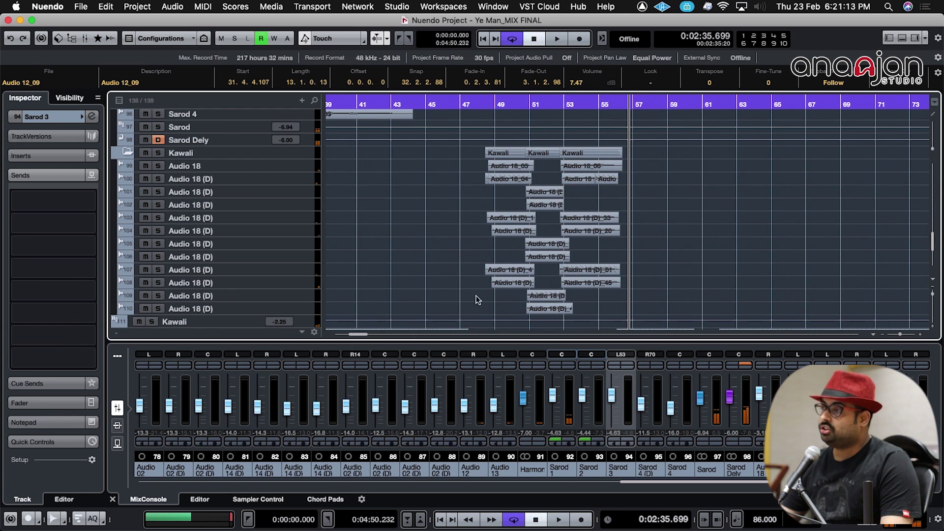
key("g")
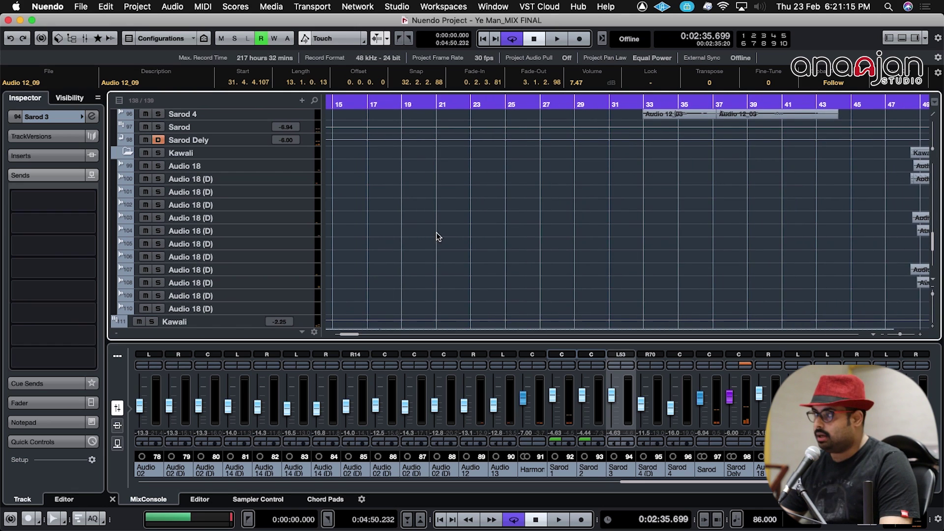
Select and solo the Kawali folder, play from bar 49, and zoom in on the chorus clips
left_click(201, 151)
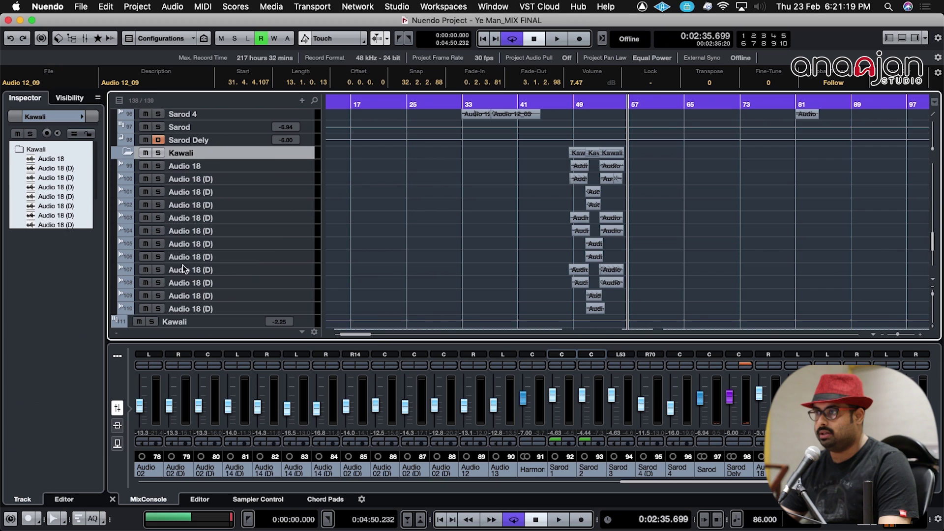
left_click(158, 153)
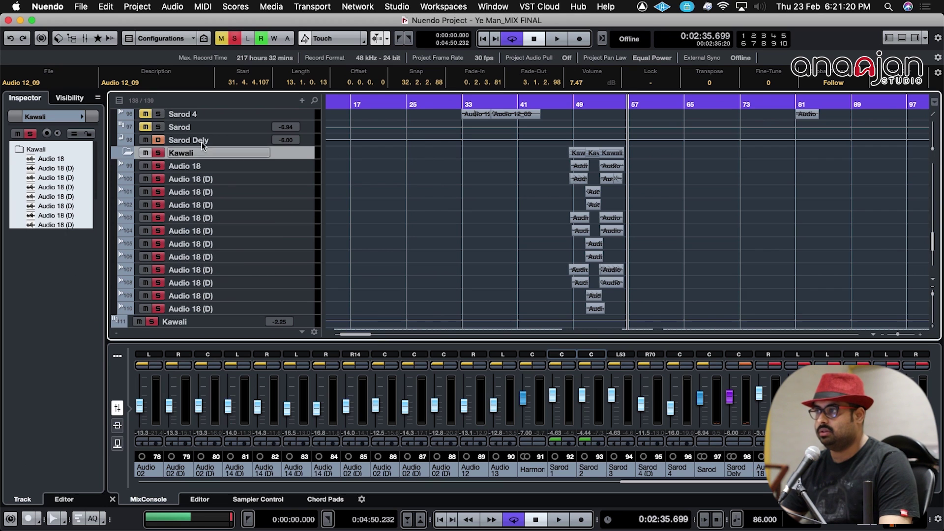
left_click(573, 104)
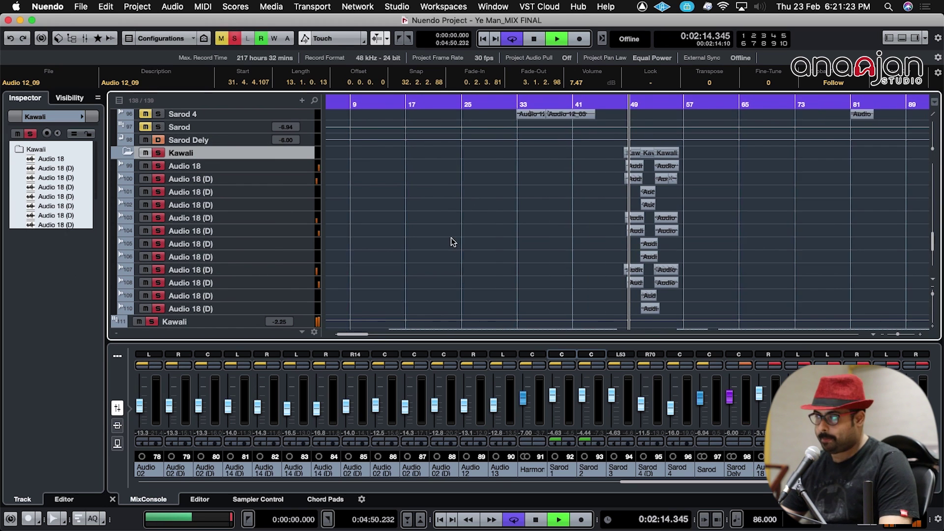
key("h")
key("h")
key("shift+h")
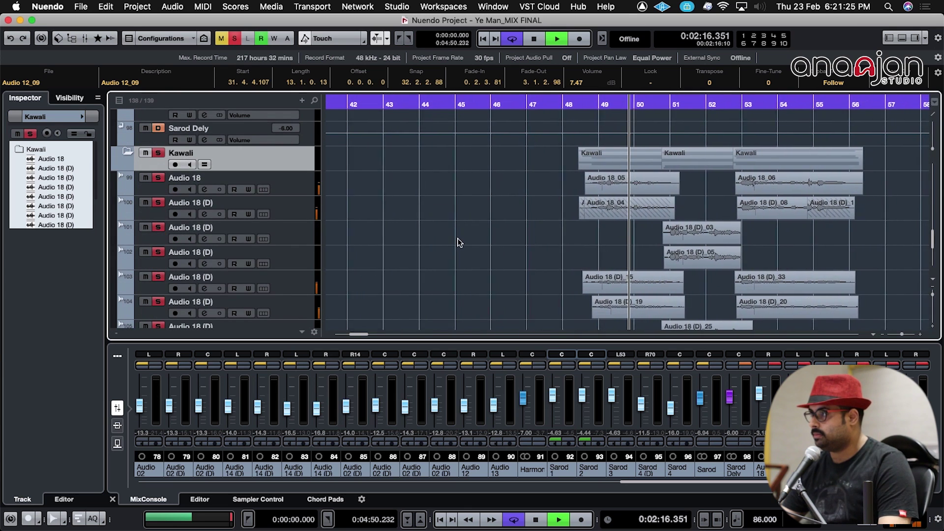
scroll(459, 242, "down", 3)
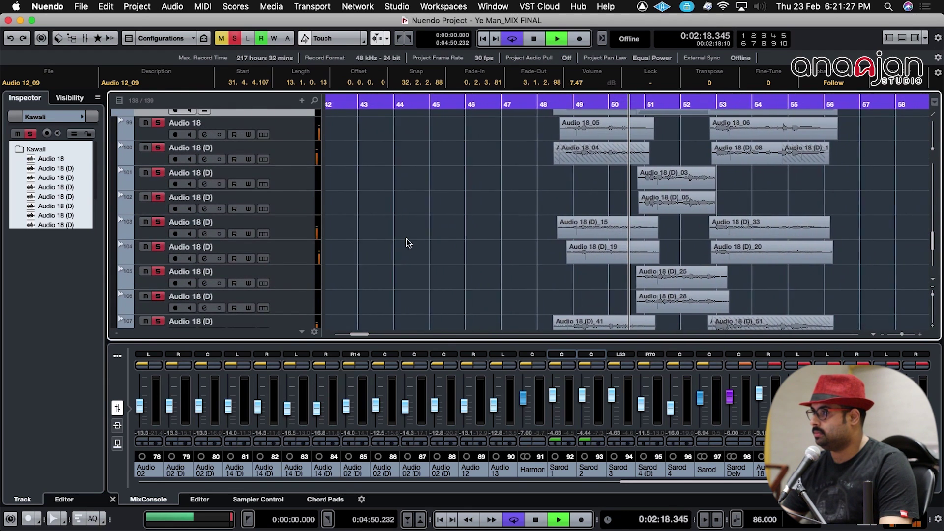
Solo Audio 18 and Audio 18 (D) and play them briefly from near bar 49
left_click(306, 150)
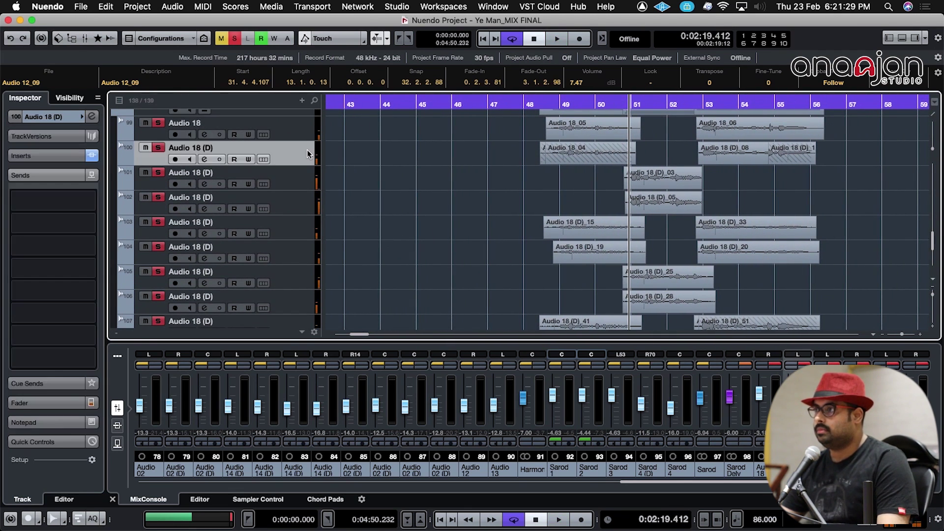
left_click(297, 129, "shift")
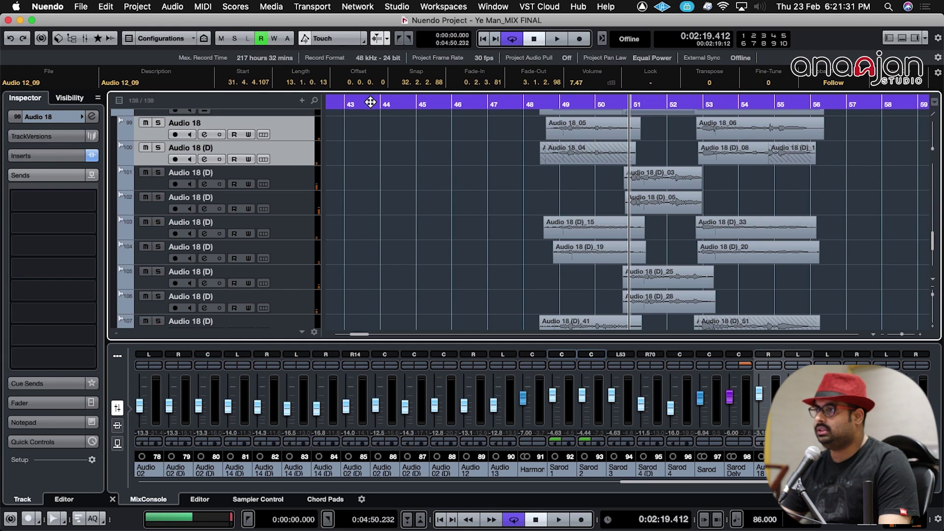
left_click(565, 101)
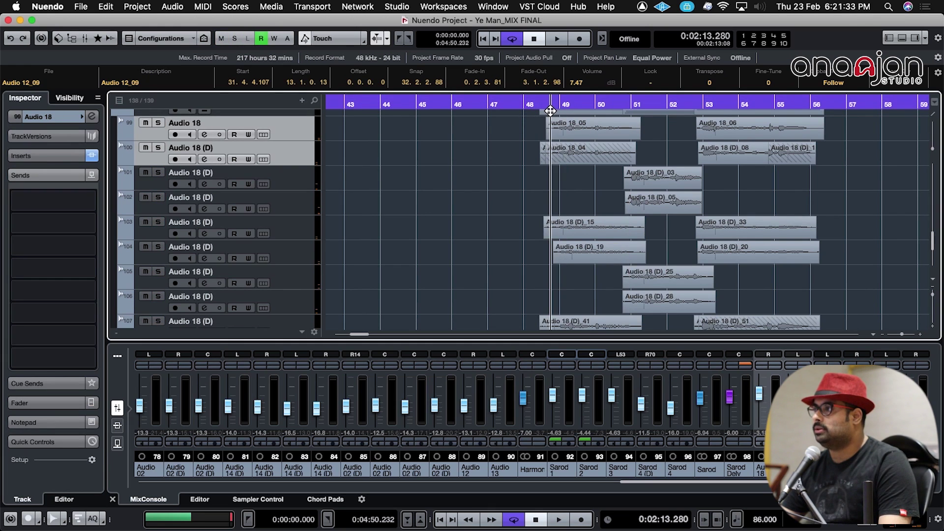
key("s")
key("space")
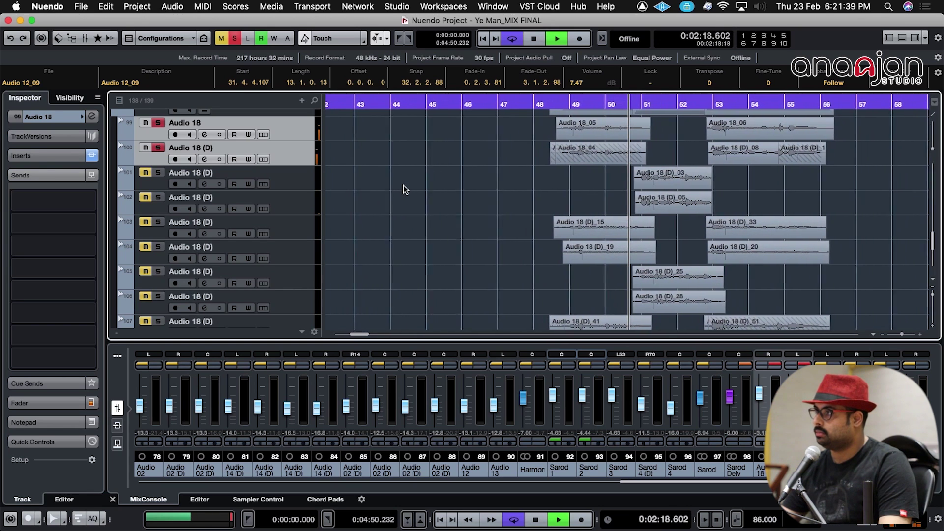
key("space")
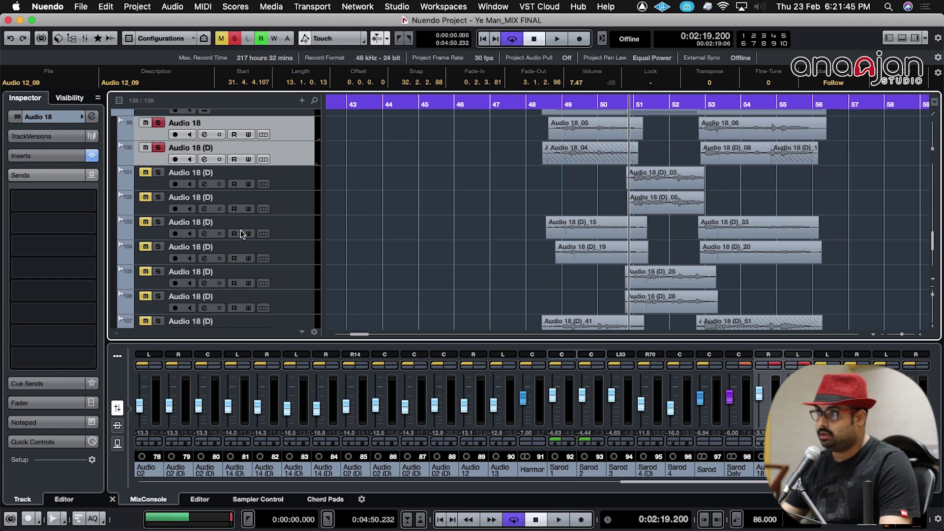
Solo chorus tracks 103 and 104 and play them briefly
left_click(275, 226)
left_click(291, 247, "shift")
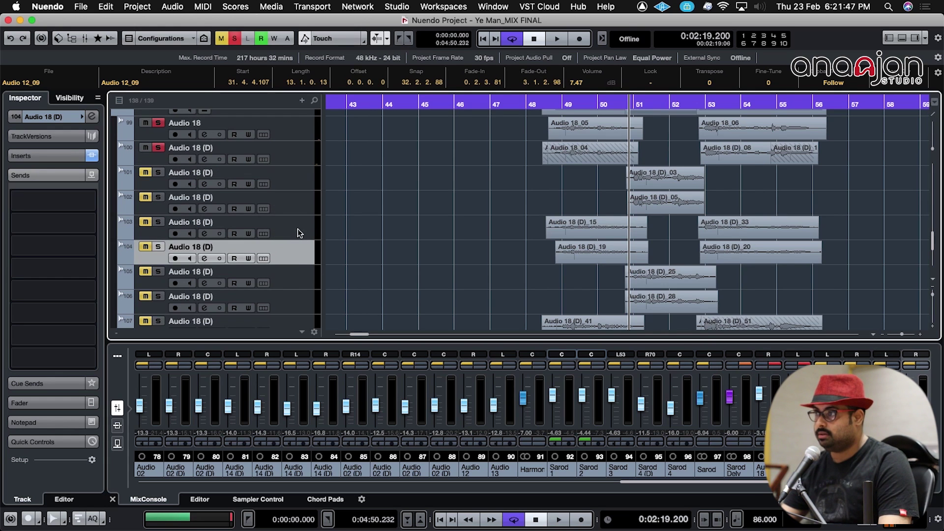
double_click(557, 107)
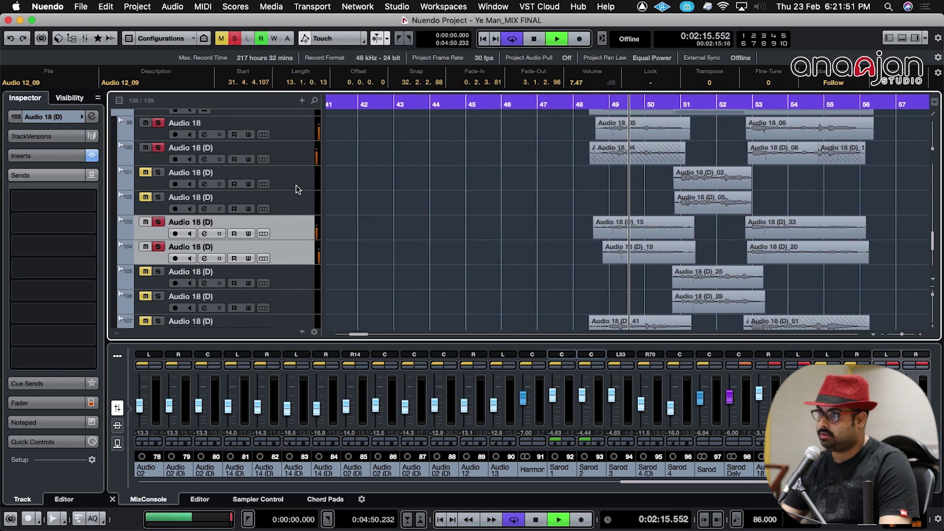
key("space")
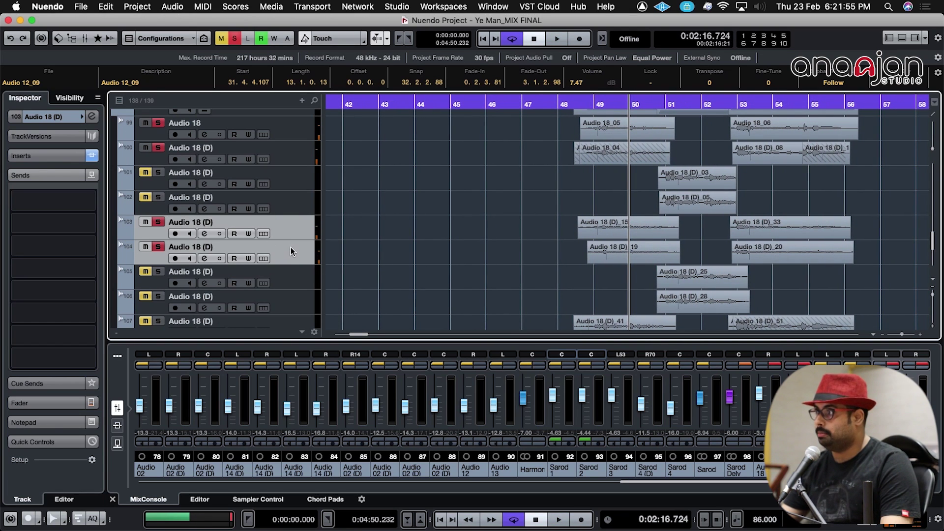
scroll(291, 247, "down", 2)
scroll(291, 252, "down", 2)
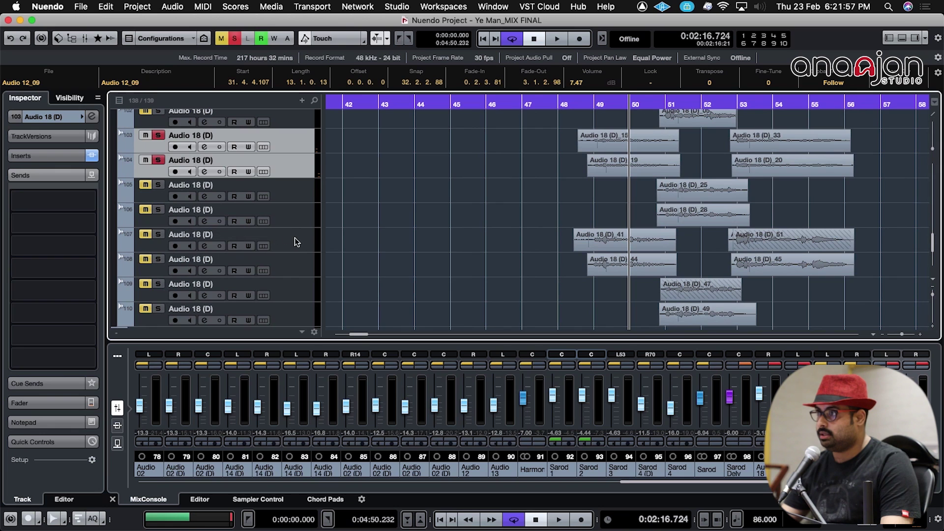
Solo chorus tracks 107 and 108 and play them from just before bar 49
left_click(295, 242)
left_click(291, 262, "shift")
key("s")
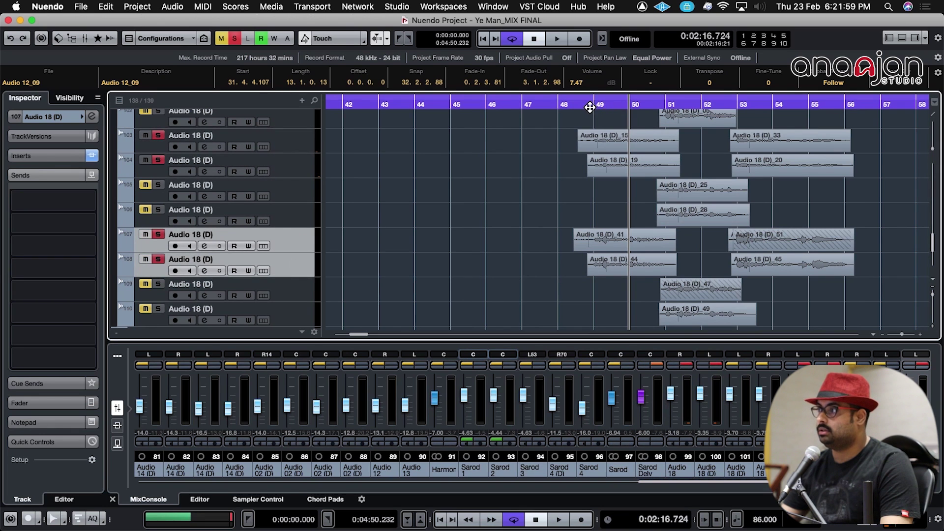
left_click(584, 104)
key("space")
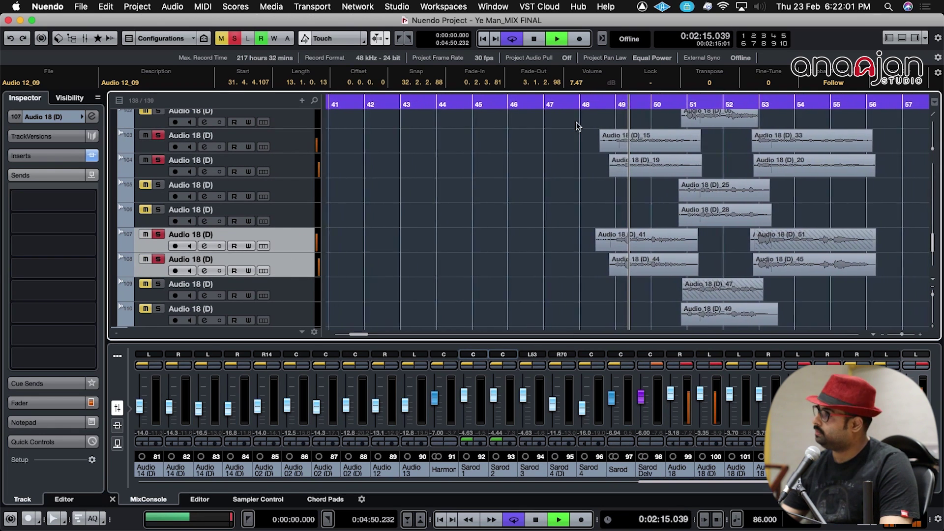
key("space")
scroll(387, 212, "up", 4)
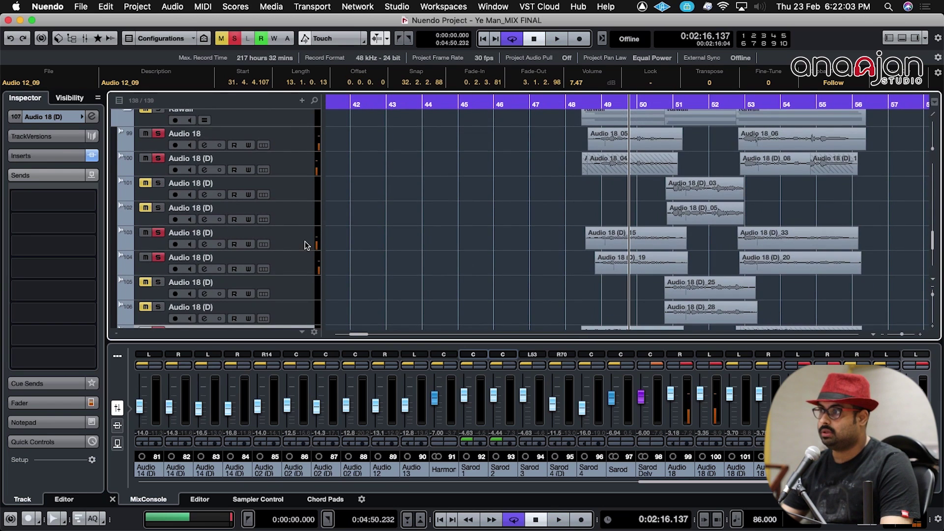
Reselect the first chorus pair, Audio 18 and Audio 18 (D), and play it again
left_click(296, 258)
left_click(300, 241, "shift")
left_click(295, 164)
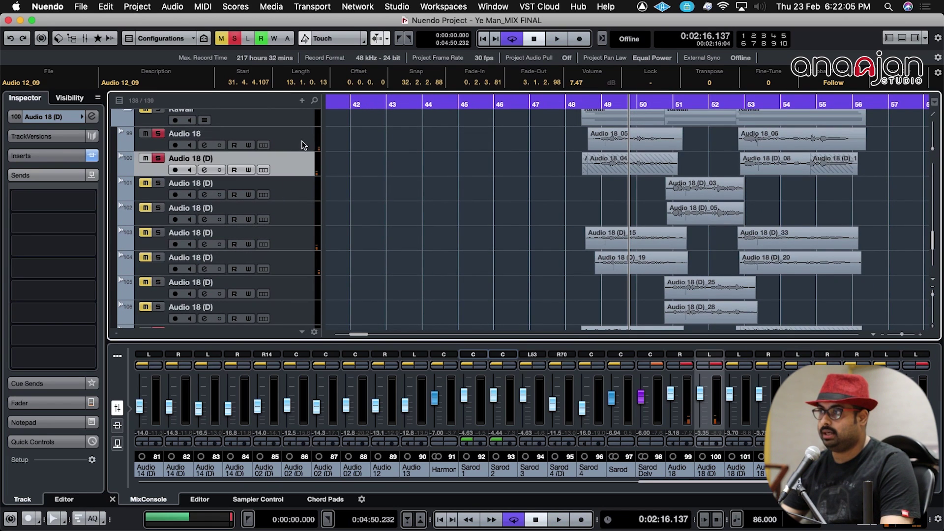
left_click(300, 143, "shift")
key("space")
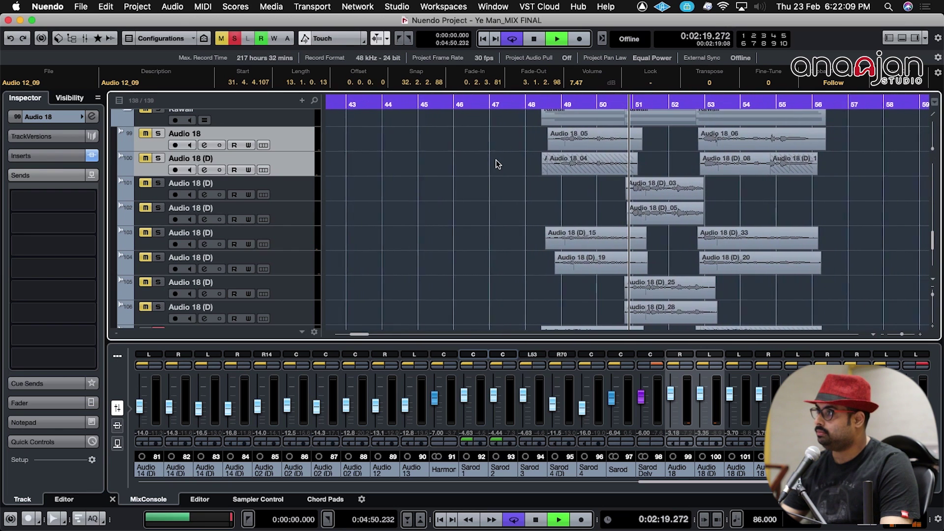
key("space")
scroll(573, 208, "down", 1)
scroll(574, 207, "down", 3)
scroll(577, 207, "down", 2)
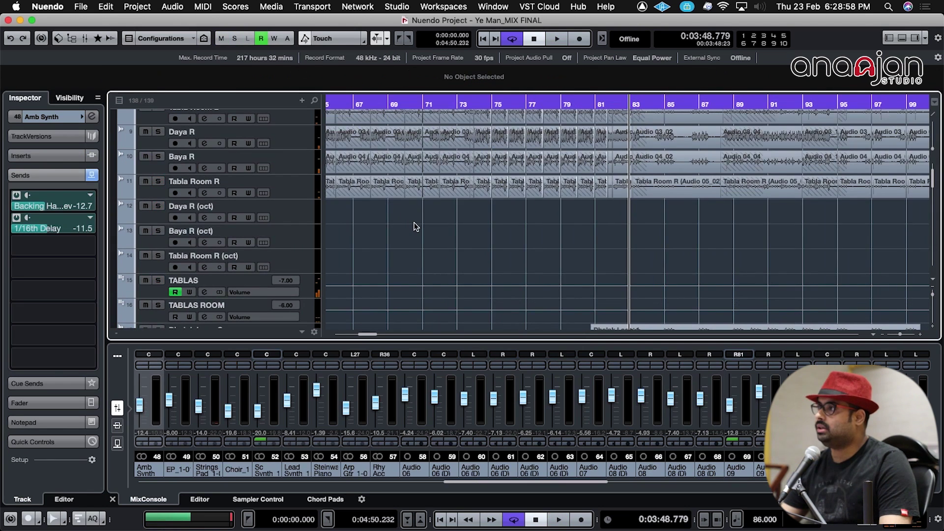
Zoom out the project view with G and Shift+G for a whole-song overview
key("g")
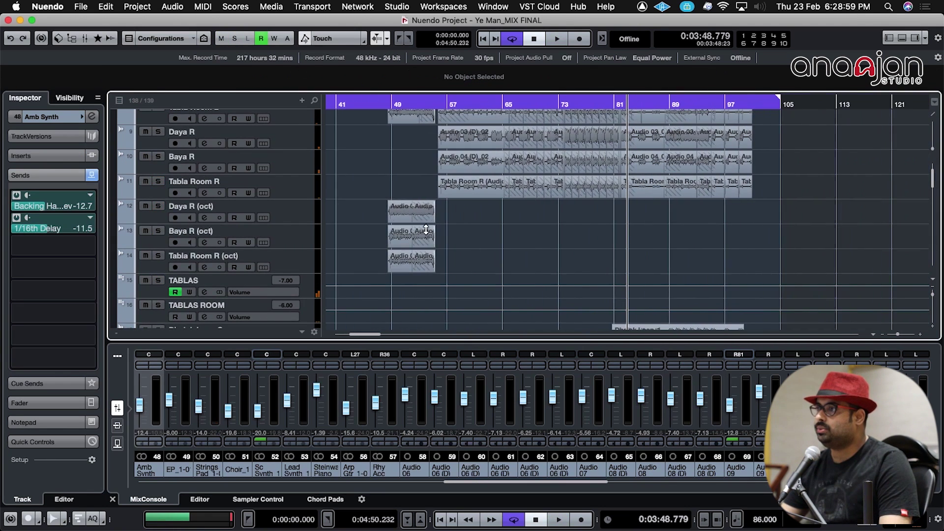
key("shift+g")
key("g")
scroll(439, 223, "down", 3)
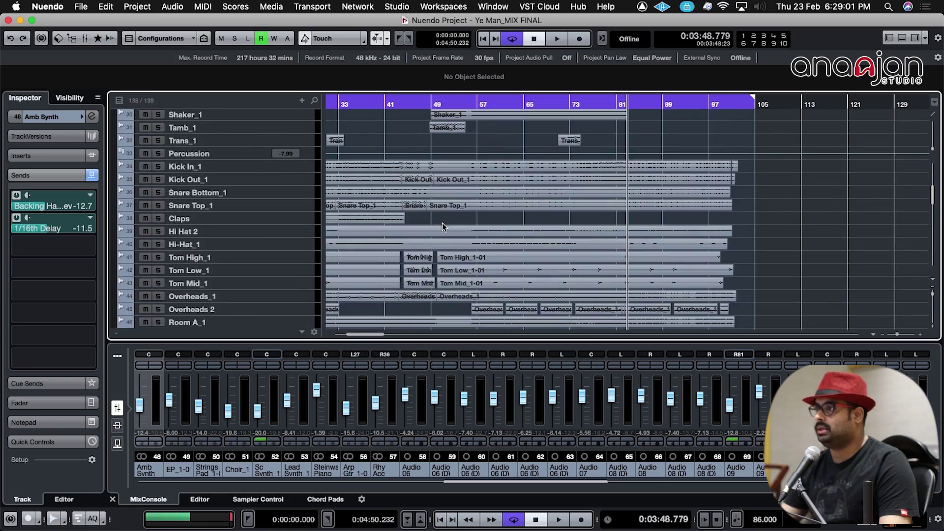
scroll(443, 228, "down", 5)
scroll(443, 228, "down", 5)
scroll(445, 229, "down", 5)
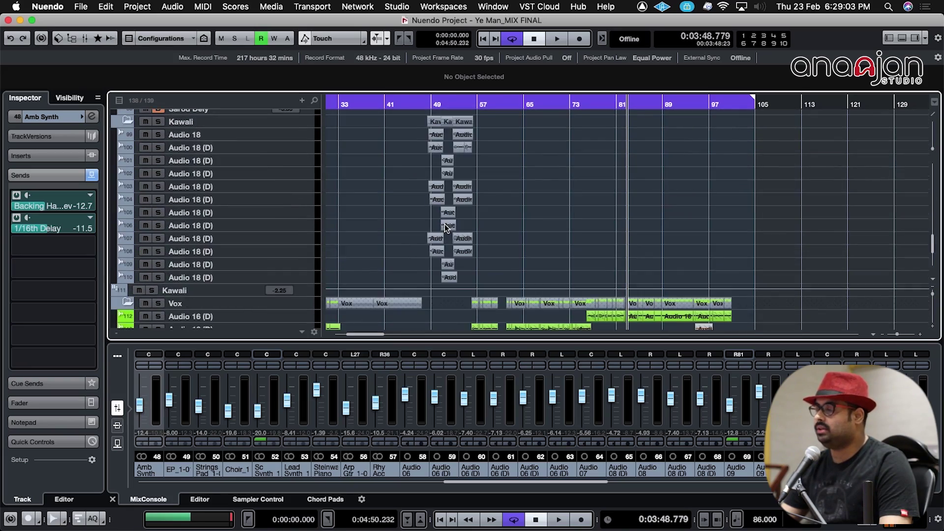